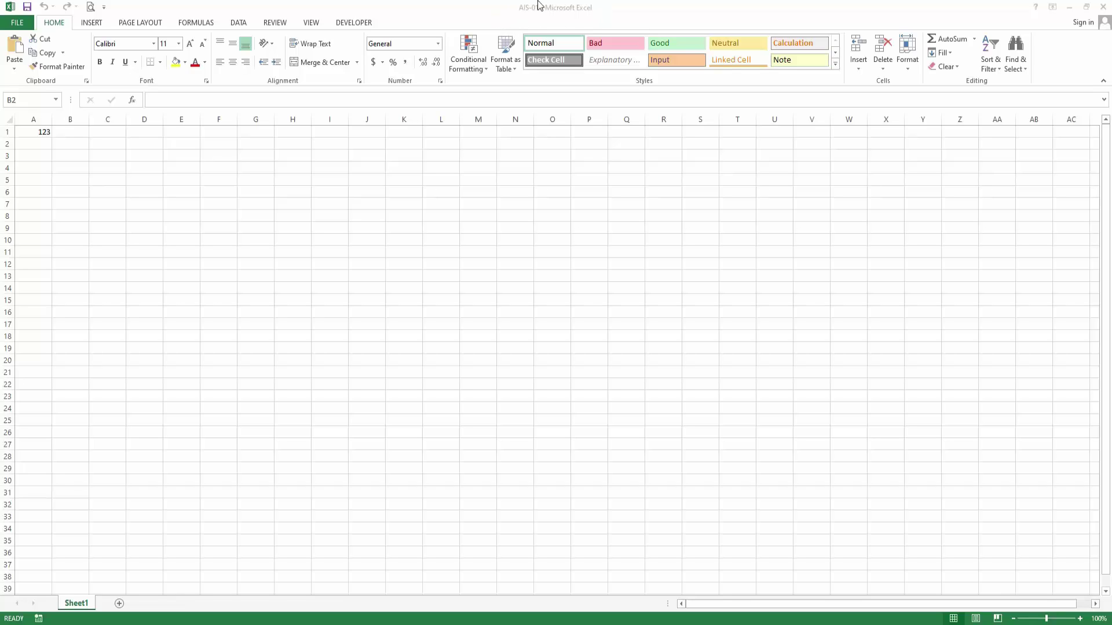
Step: Select cell B2, minimize the workbook and file browser, then bring AIS-01 back on screen
click(528, 16)
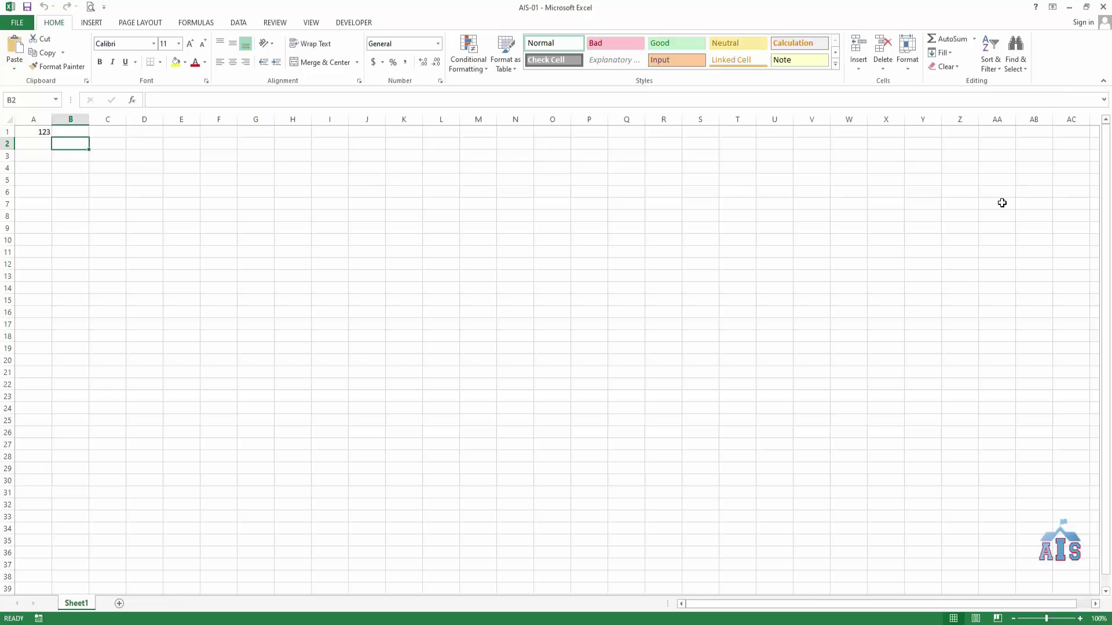
click(1070, 8)
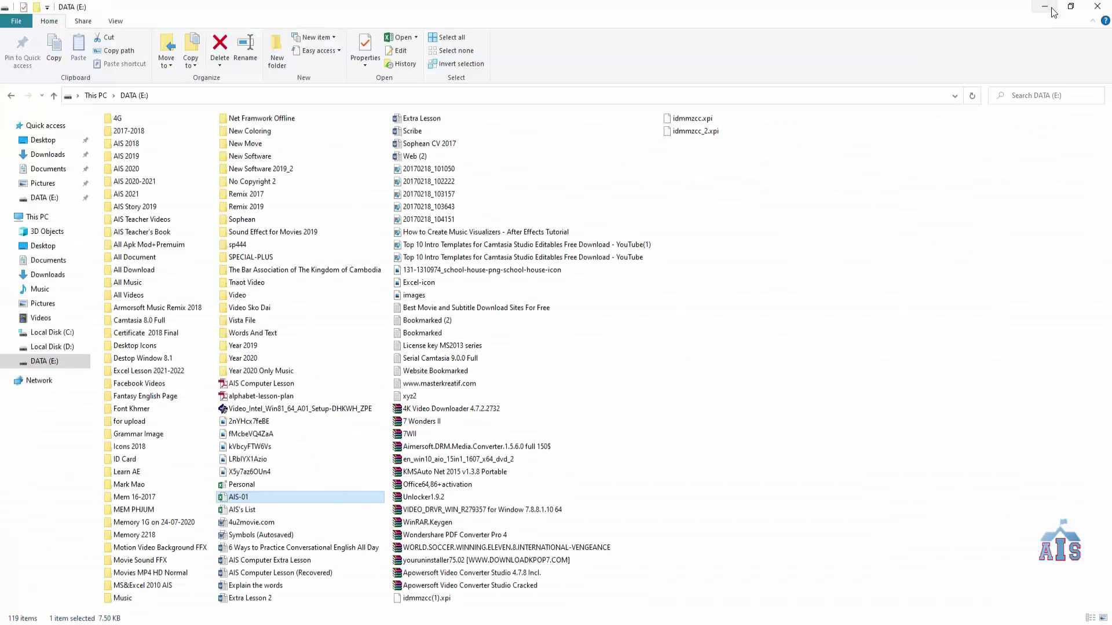
click(1044, 7)
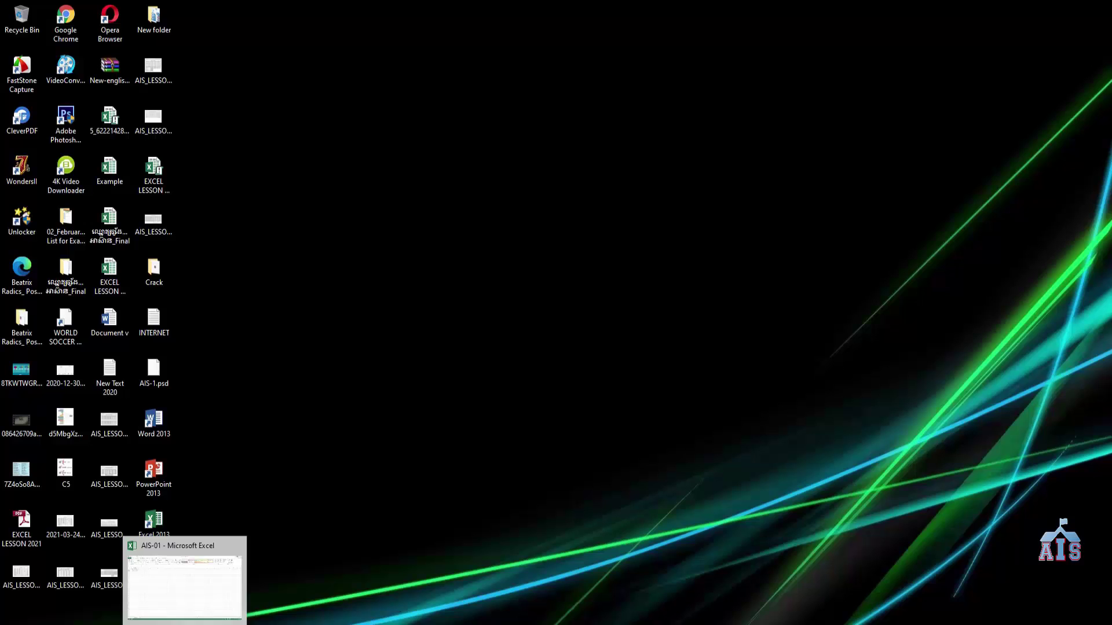
click(184, 586)
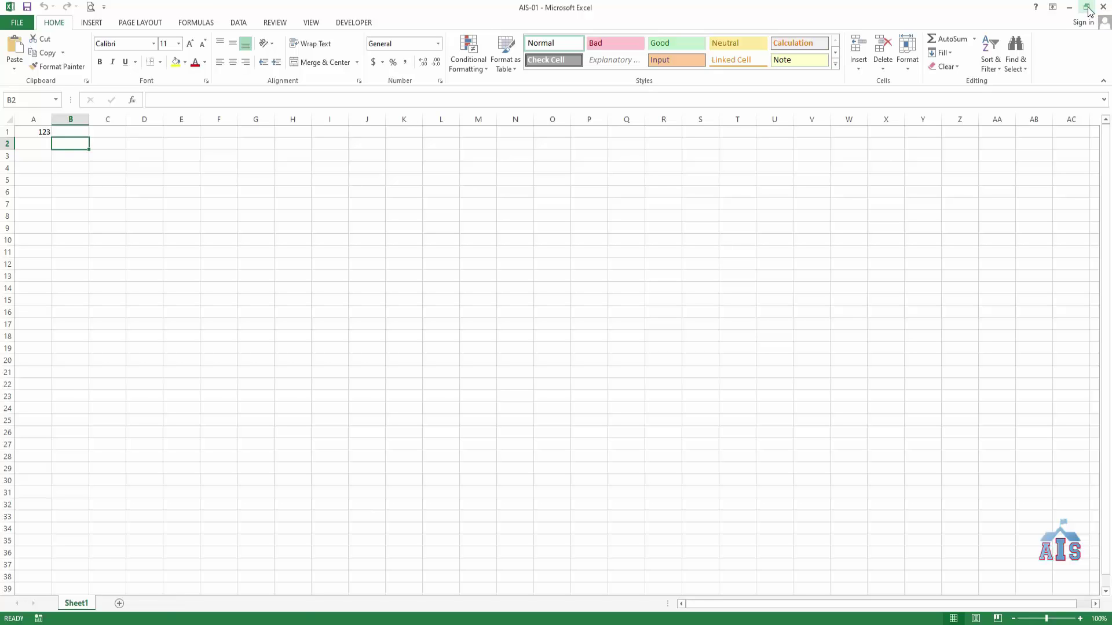
Step: Restore down the maximized workbook and position the floating window near the screen's top-left
click(1087, 7)
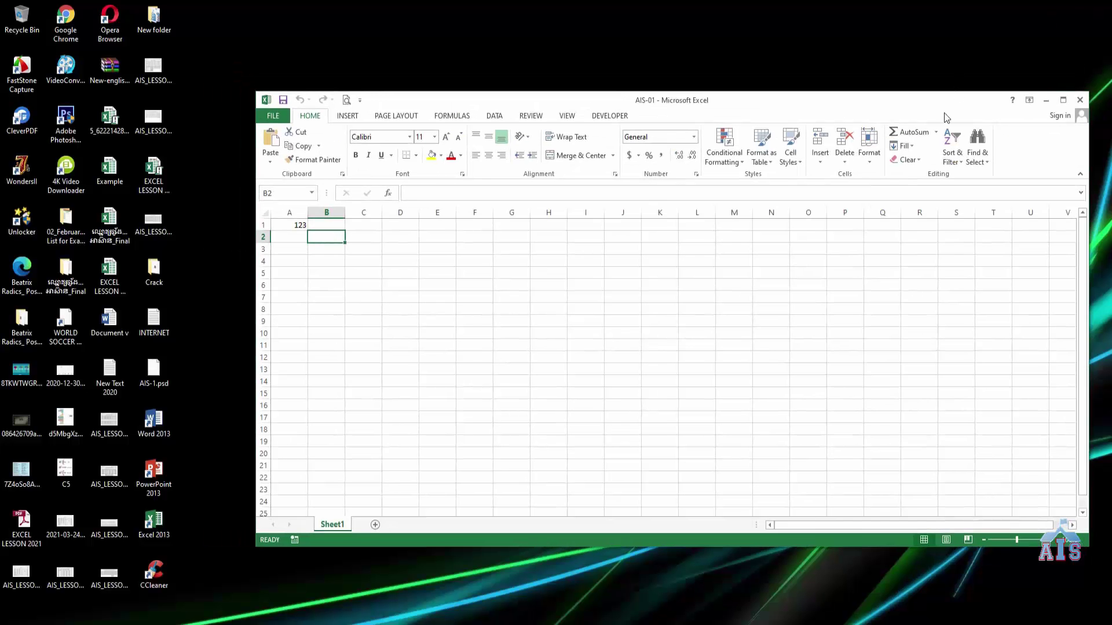
drag(936, 105, 681, 15)
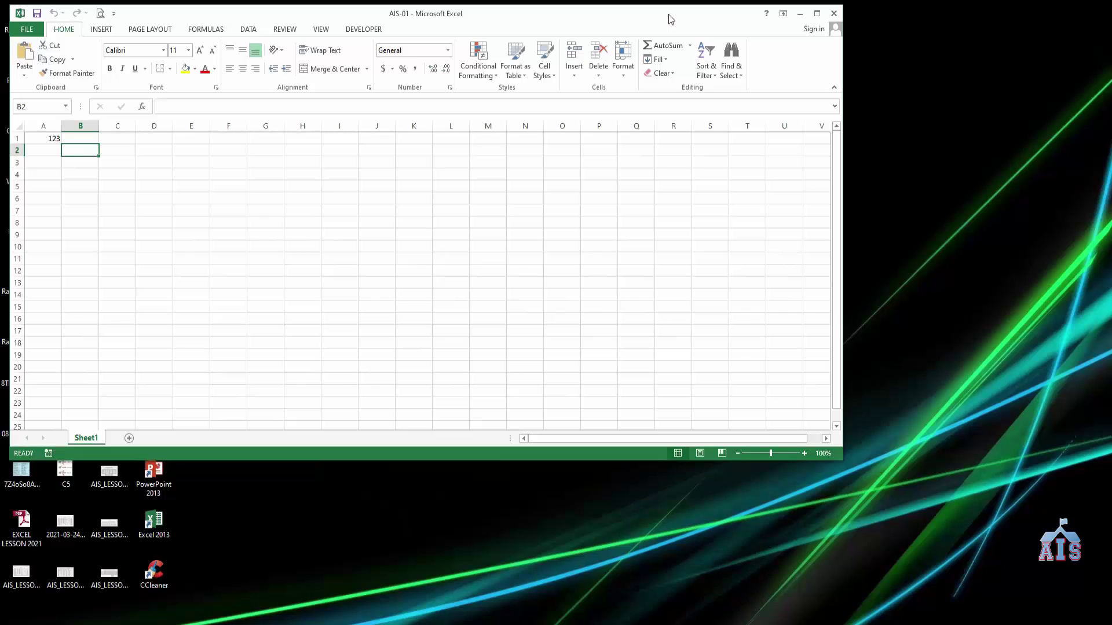
drag(668, 13, 736, 30)
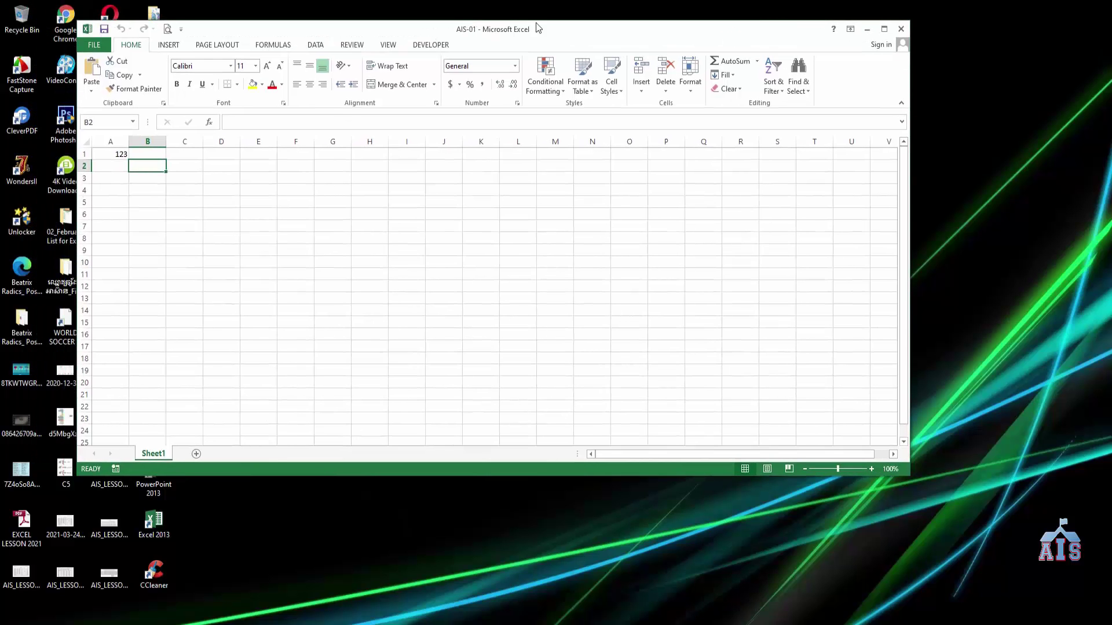
drag(620, 43, 550, 25)
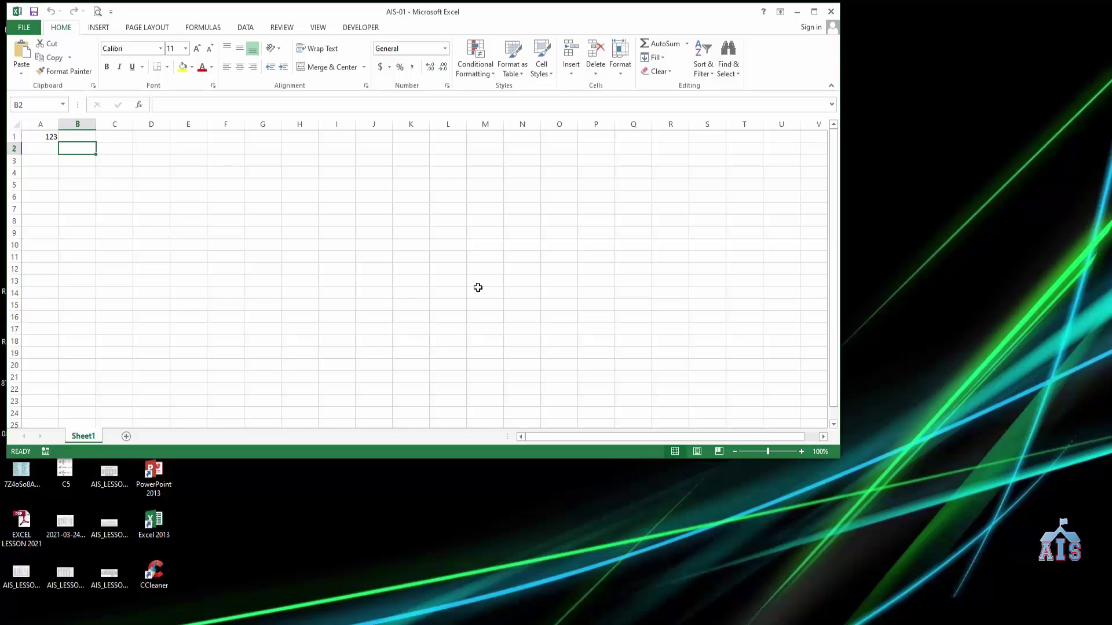
drag(641, 12, 635, 15)
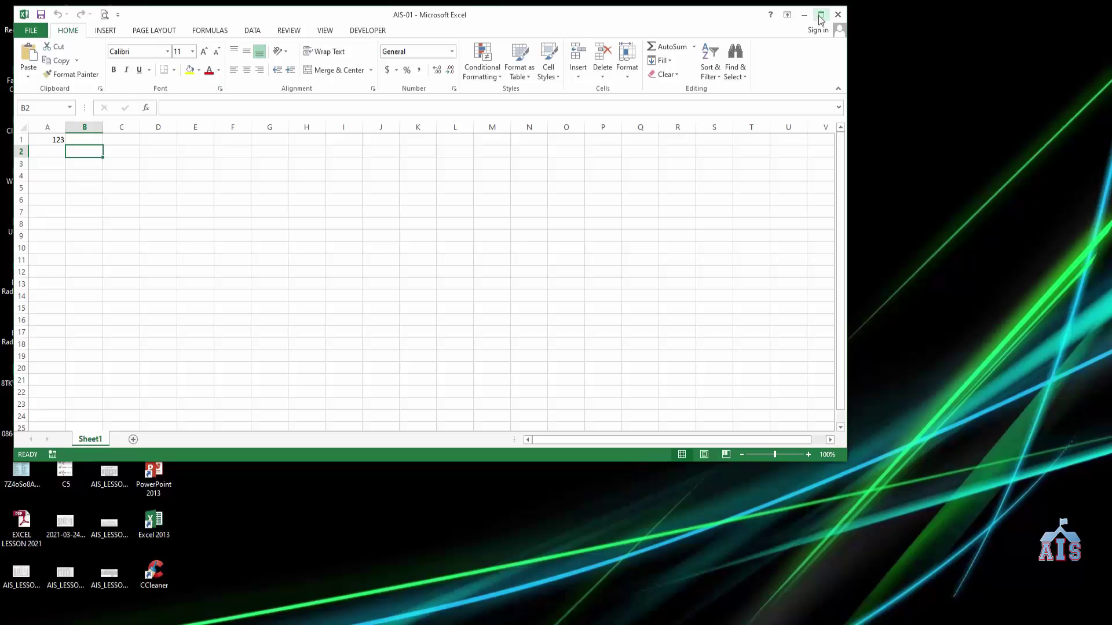
click(821, 14)
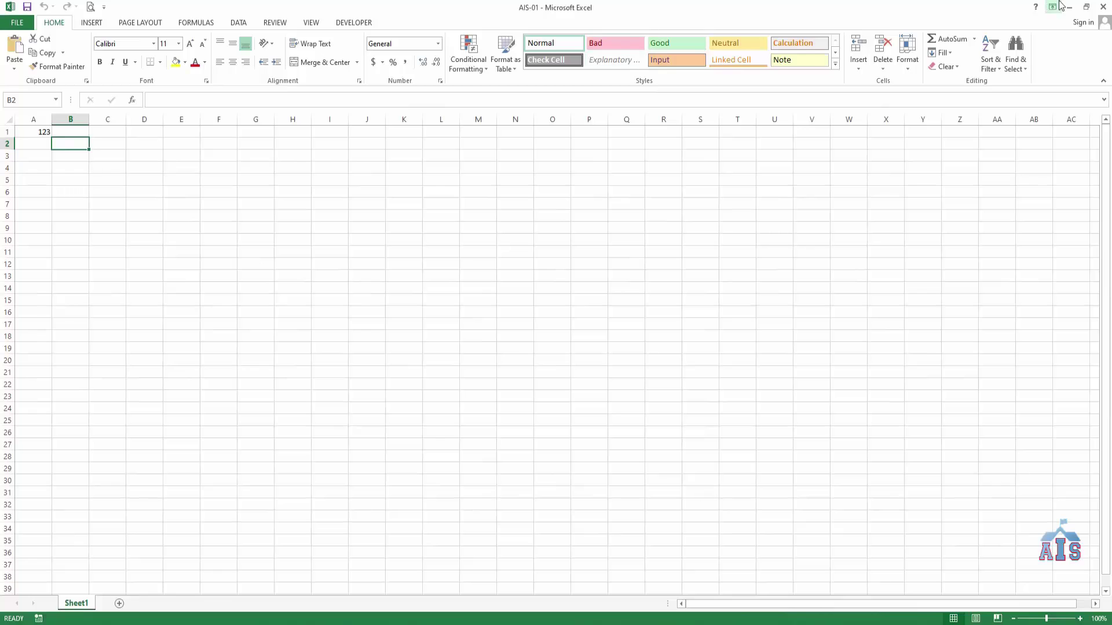
Step: Restore down the full-screen workbook and make the window narrower
click(1087, 7)
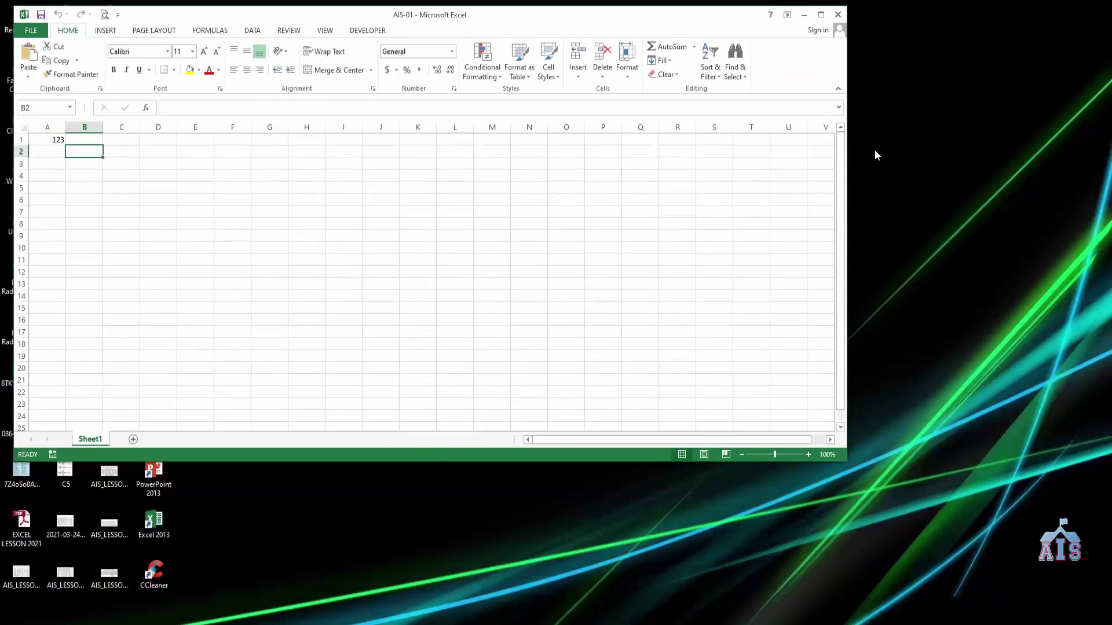
mouse_move(847, 83)
mouse_down()
mouse_move(501, 124)
mouse_move(481, 77)
mouse_up()
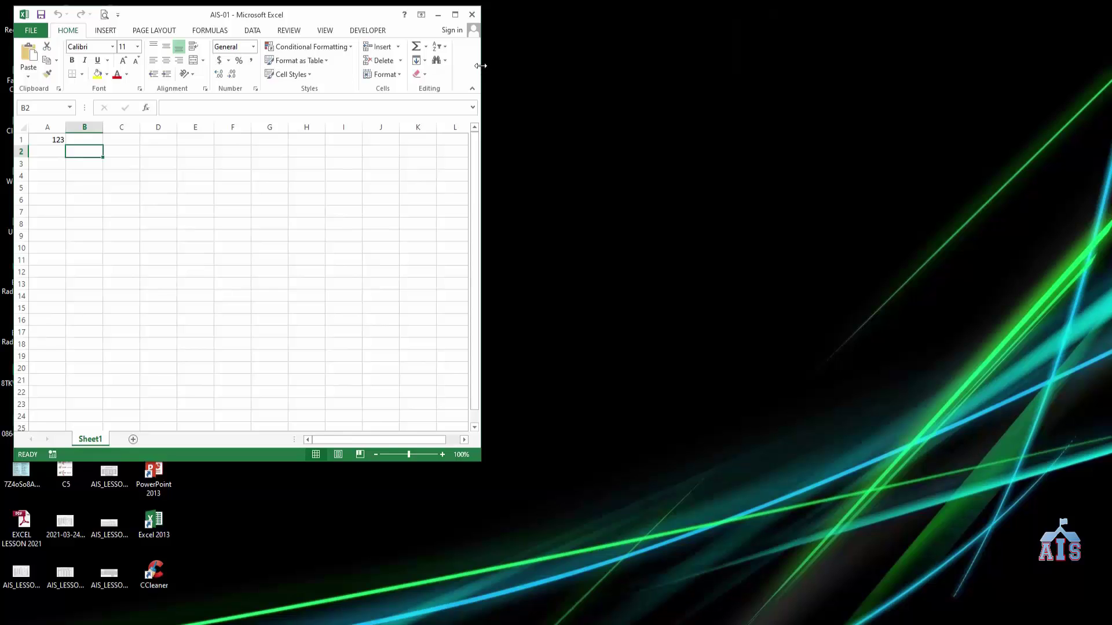
mouse_move(481, 65)
mouse_down()
mouse_move(405, 80)
mouse_move(495, 79)
mouse_up()
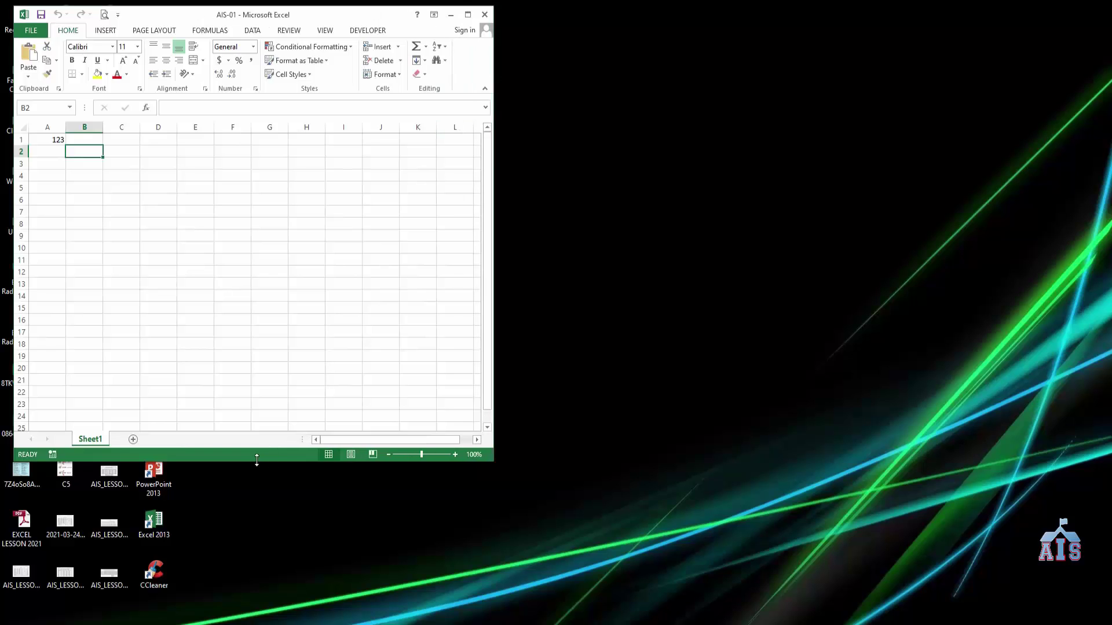
Step: Make the window taller to show rows down to 22 and reposition it on the desktop
mouse_move(244, 461)
mouse_down()
mouse_move(240, 582)
mouse_move(272, 331)
mouse_move(274, 345)
mouse_up()
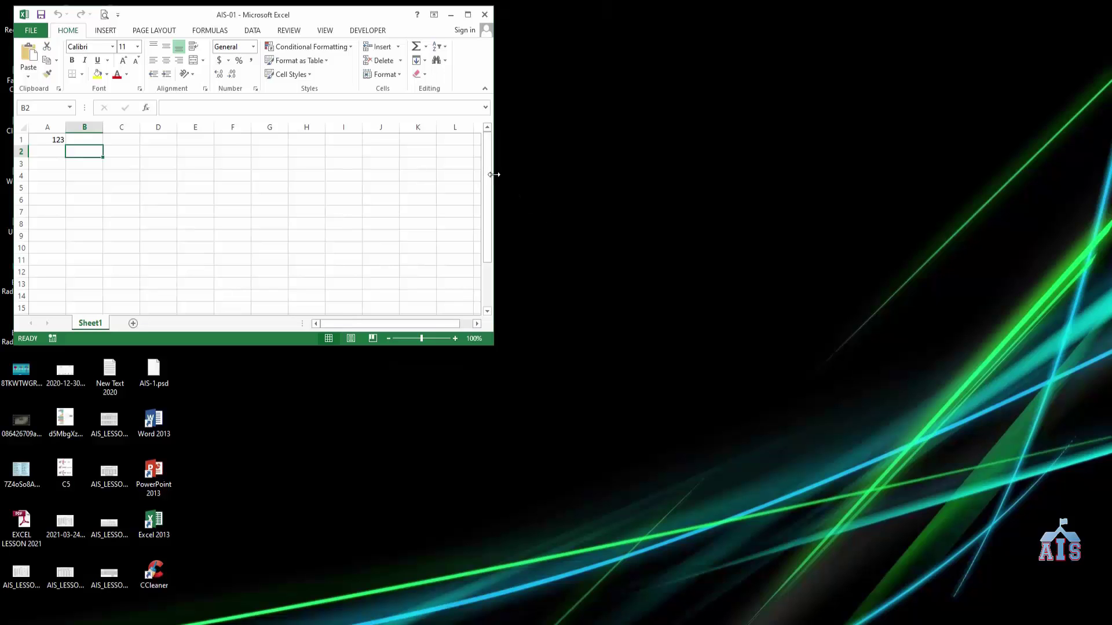
drag(494, 174, 477, 174)
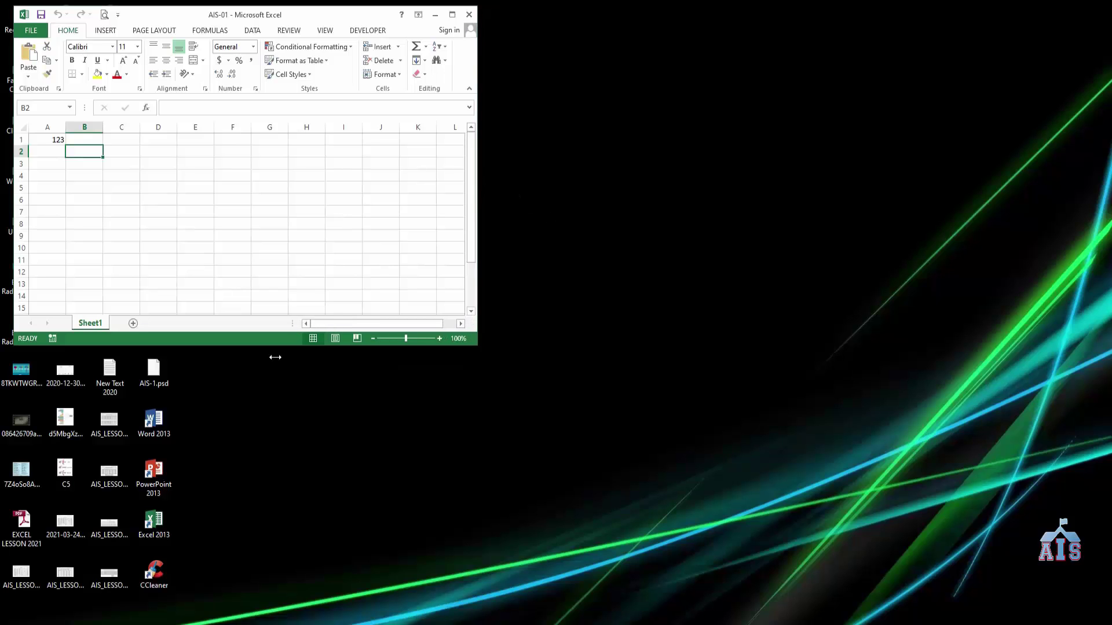
drag(270, 346, 272, 432)
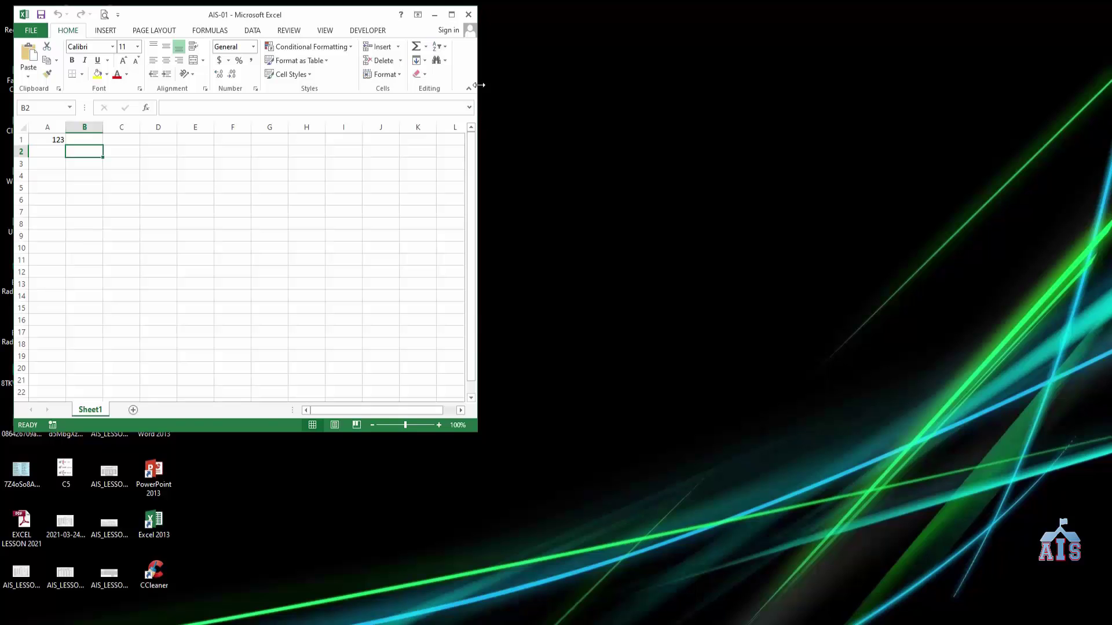
drag(313, 20, 368, 25)
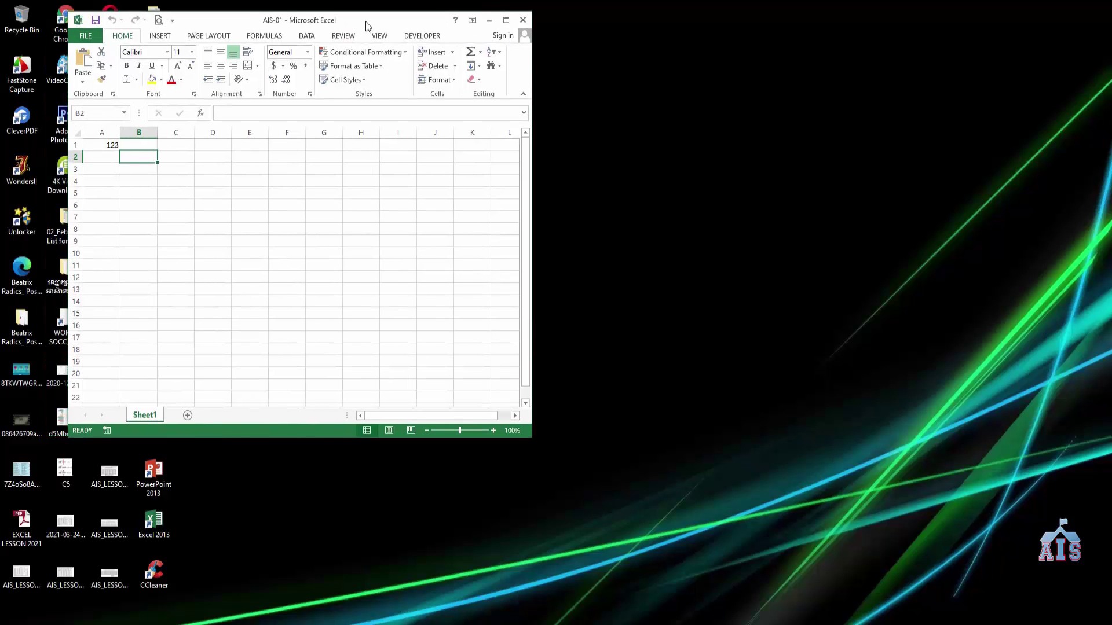
Step: Maximize the AIS-01 window again and open the Ribbon Display Options menu
click(508, 24)
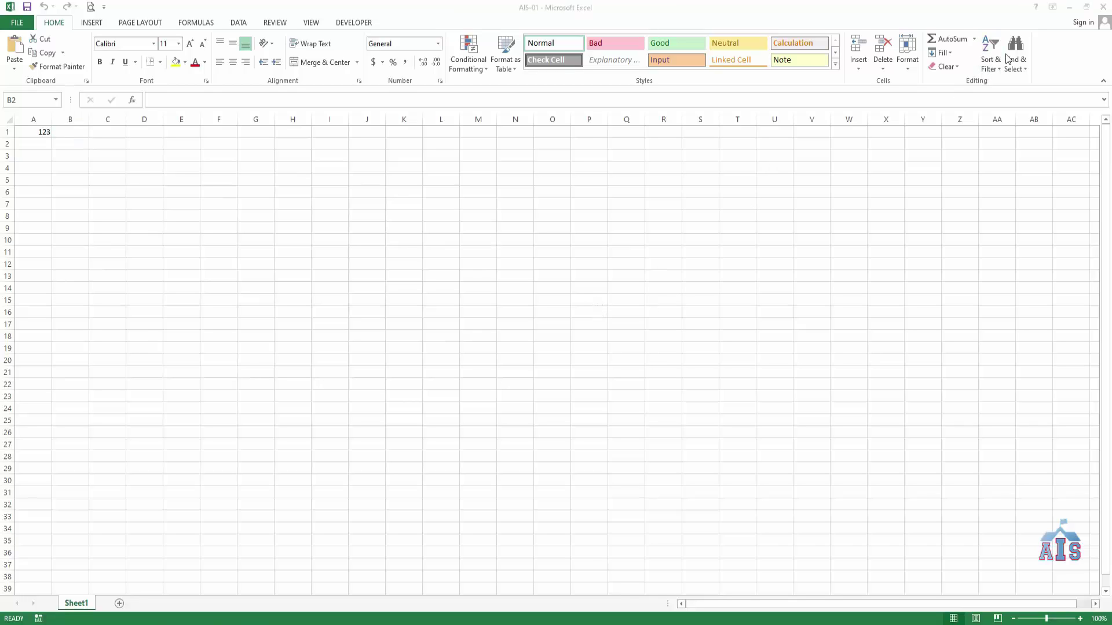
click(982, 26)
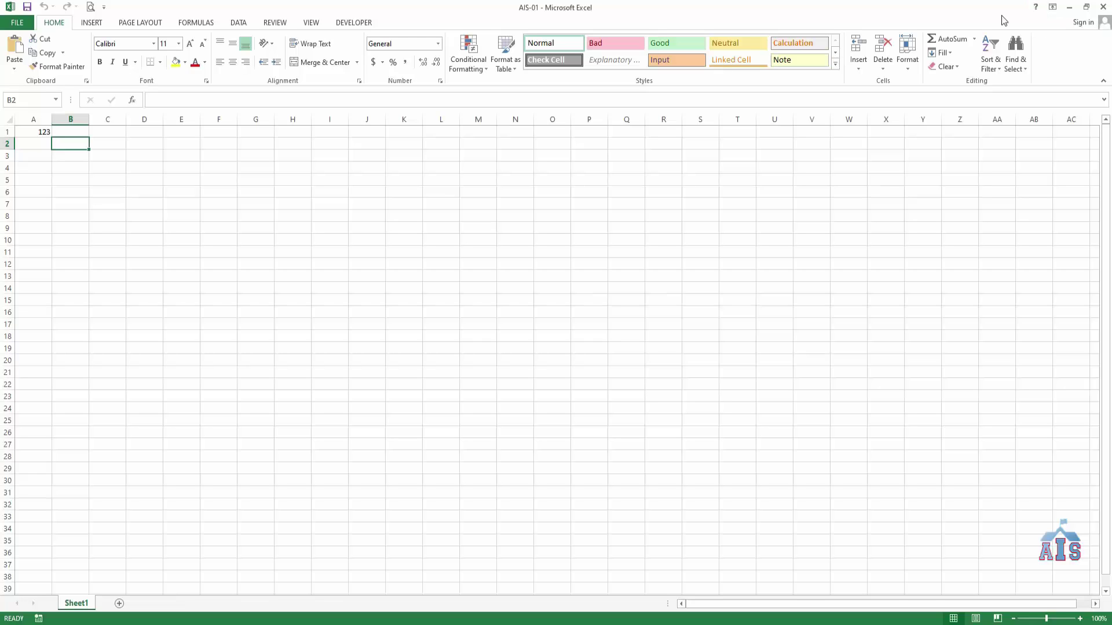
click(1052, 9)
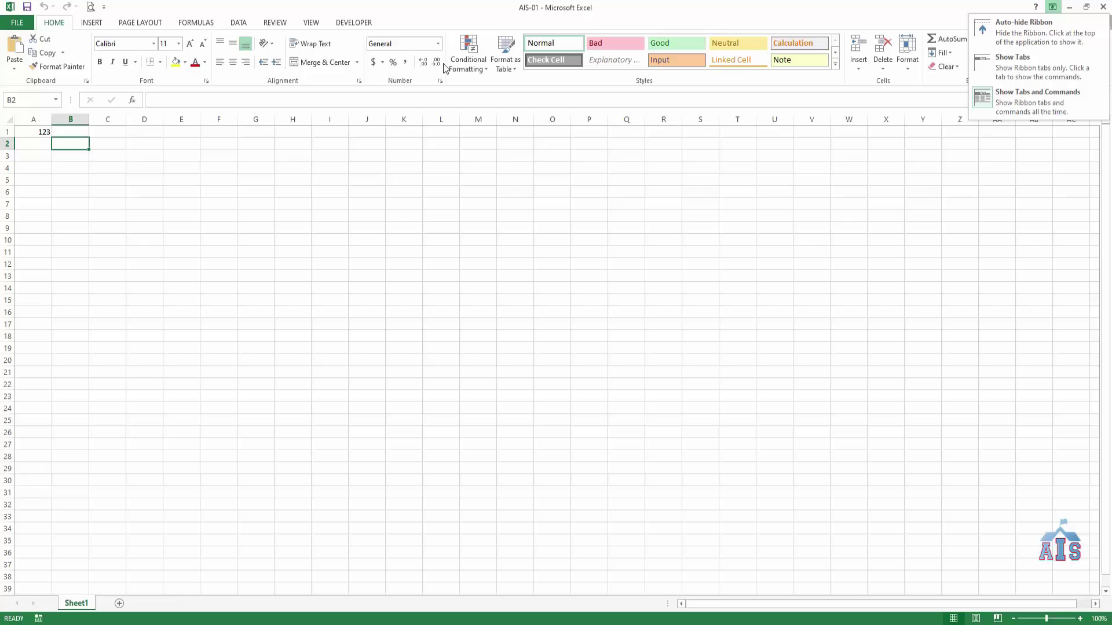
Step: Set the ribbon to Auto-hide, peek at it, then switch back to Show Tabs and Commands
click(1025, 38)
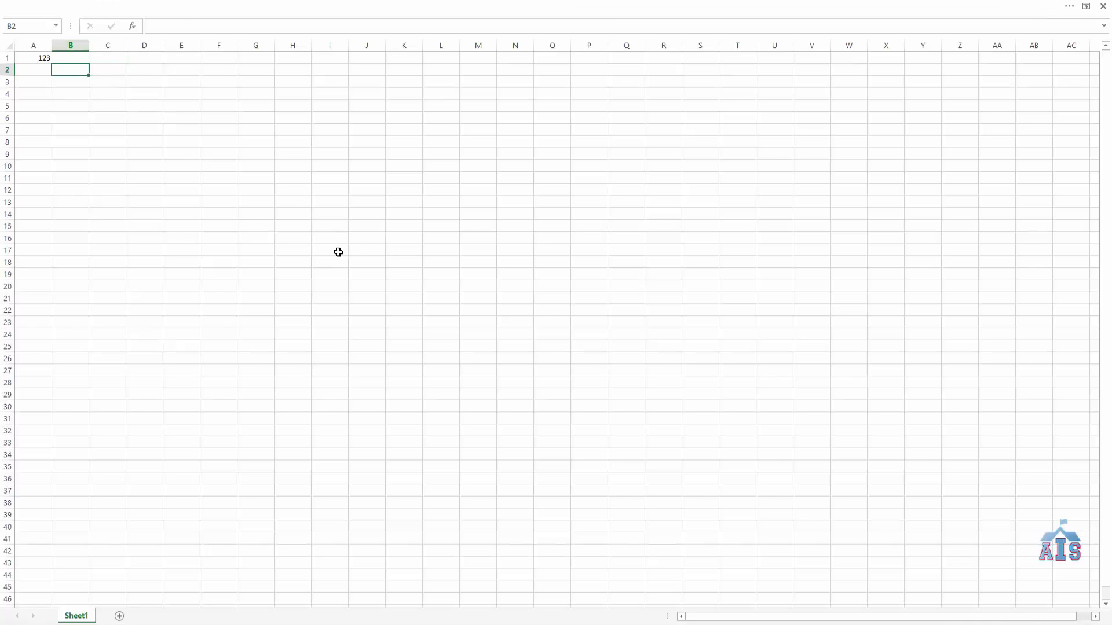
click(1070, 7)
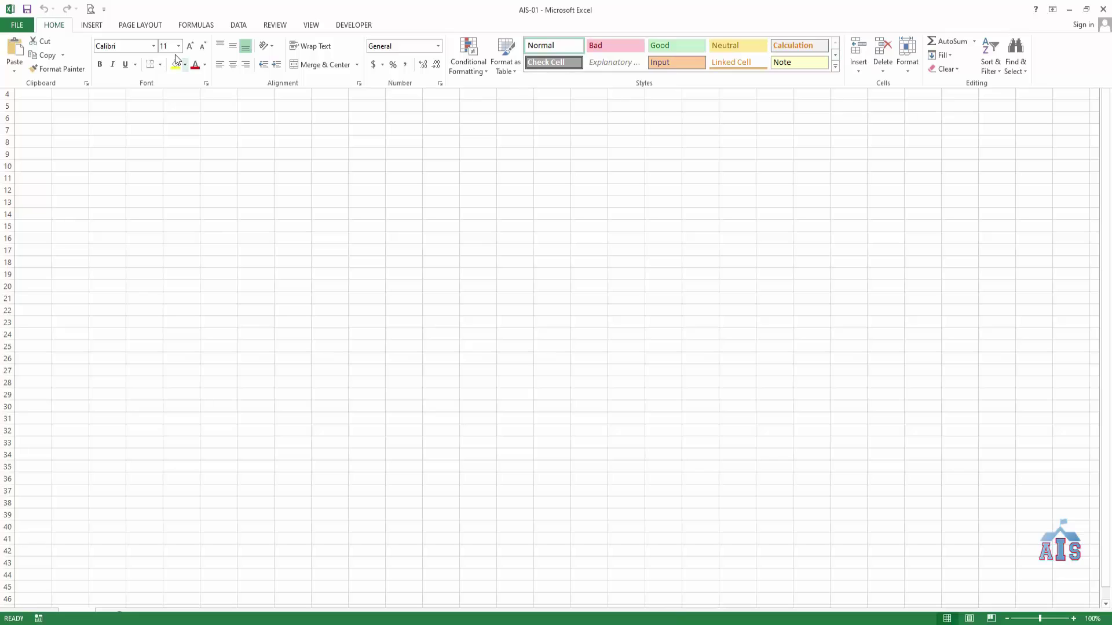
click(211, 189)
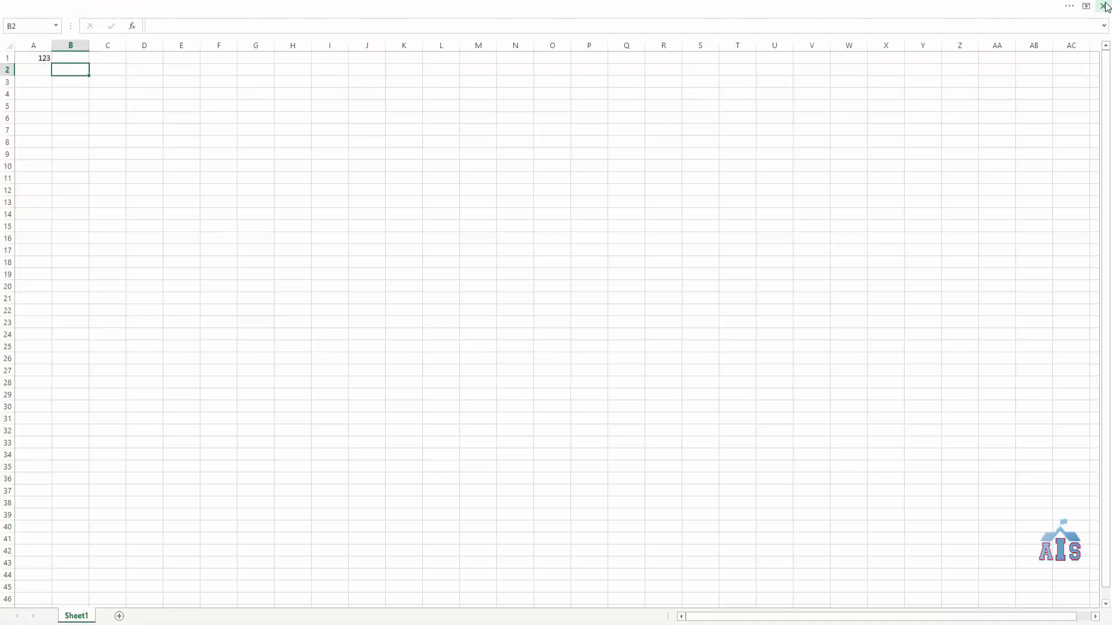
click(1085, 6)
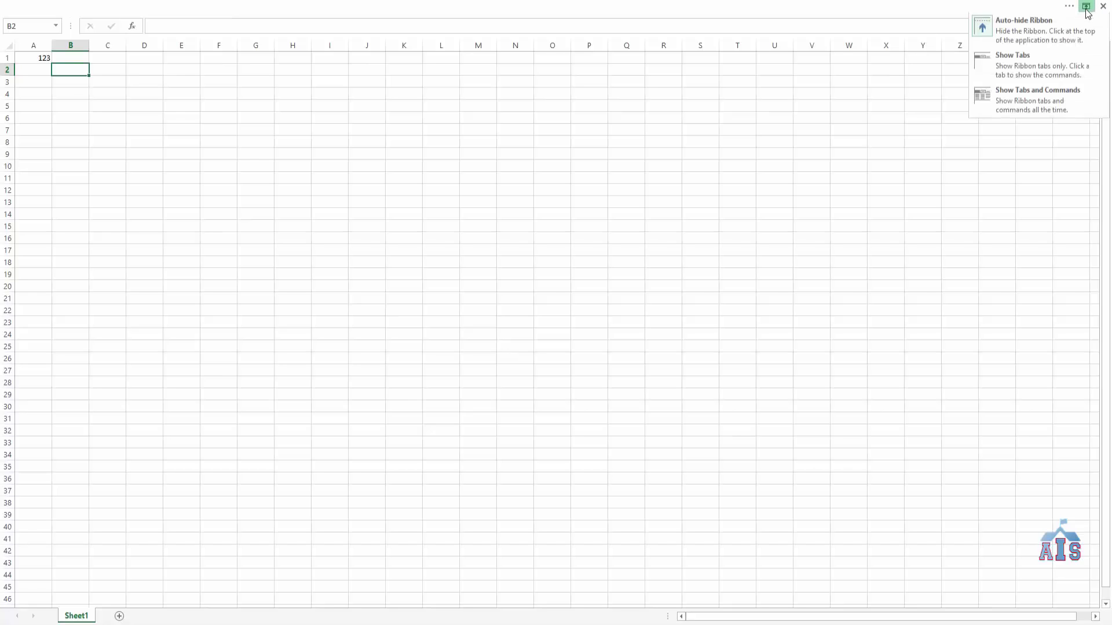
click(1015, 102)
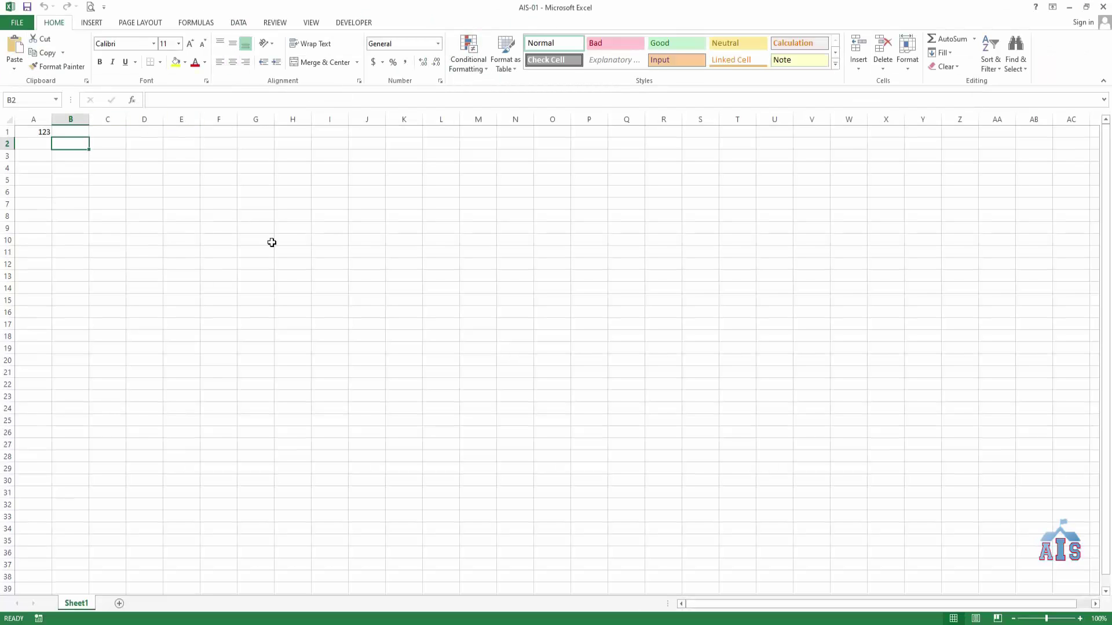
Step: Select cells E9, D16, B8 and B4, then open the Ribbon Display Options menu
click(194, 229)
click(151, 312)
click(70, 216)
click(77, 168)
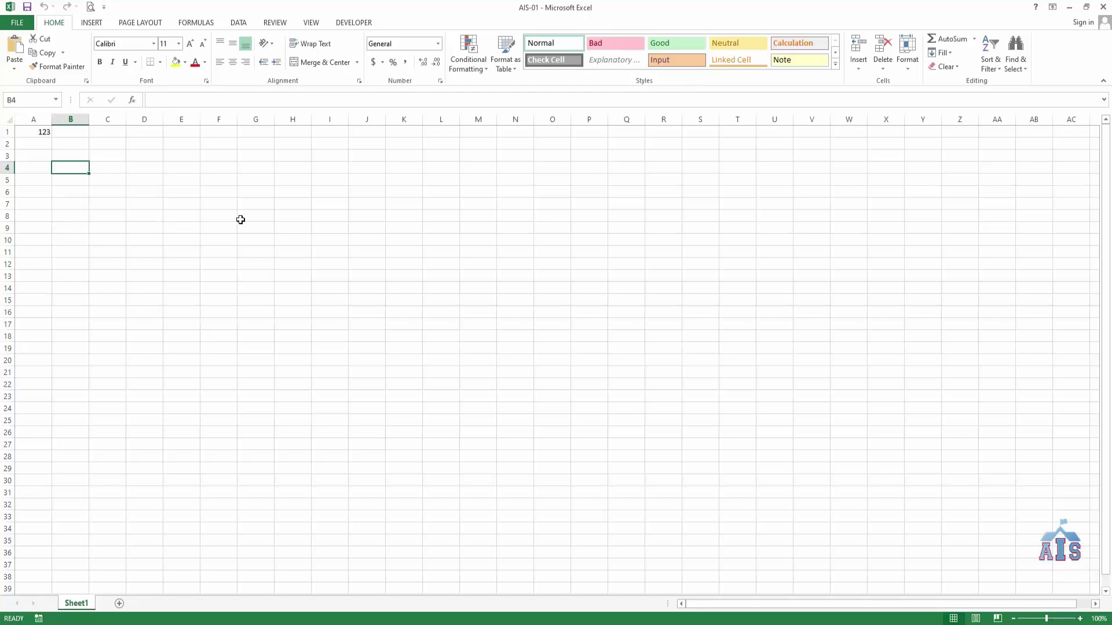
click(1052, 7)
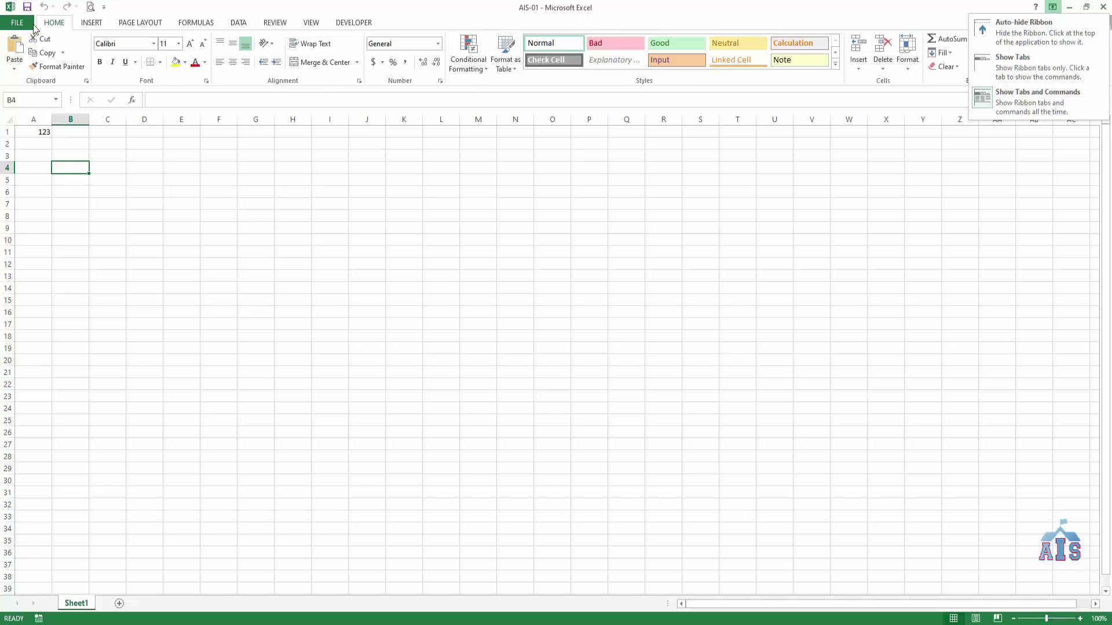
Step: Choose Show Tabs to collapse the ribbon, then temporarily expand the HOME tab's commands
click(1007, 69)
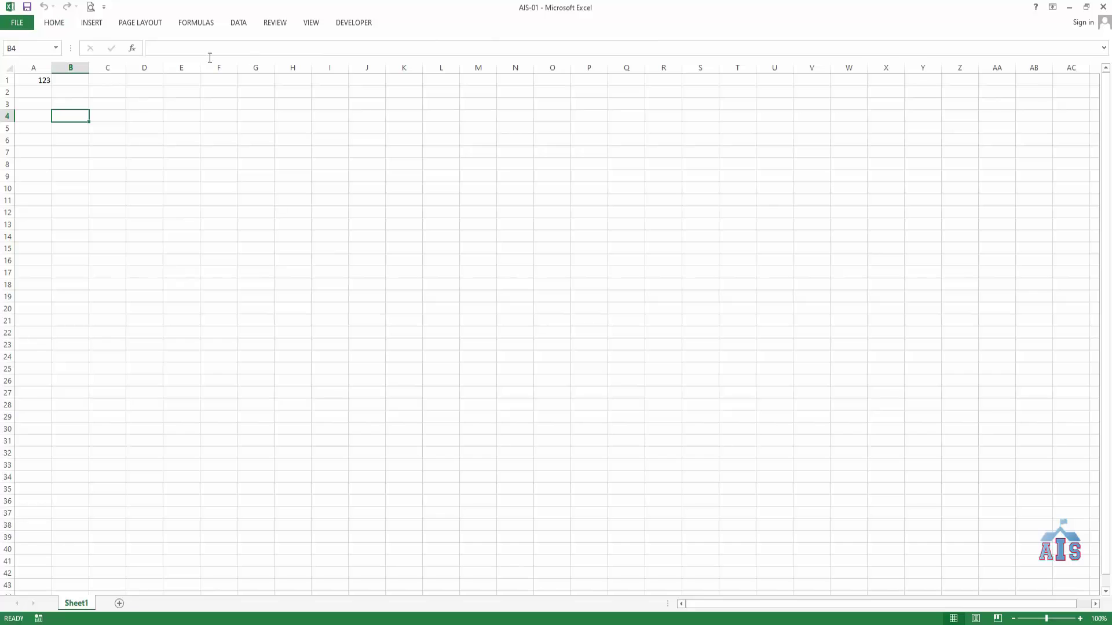
click(53, 23)
Step: Restore Show Tabs and Commands, then switch the ribbon to Auto-hide Ribbon
click(1053, 7)
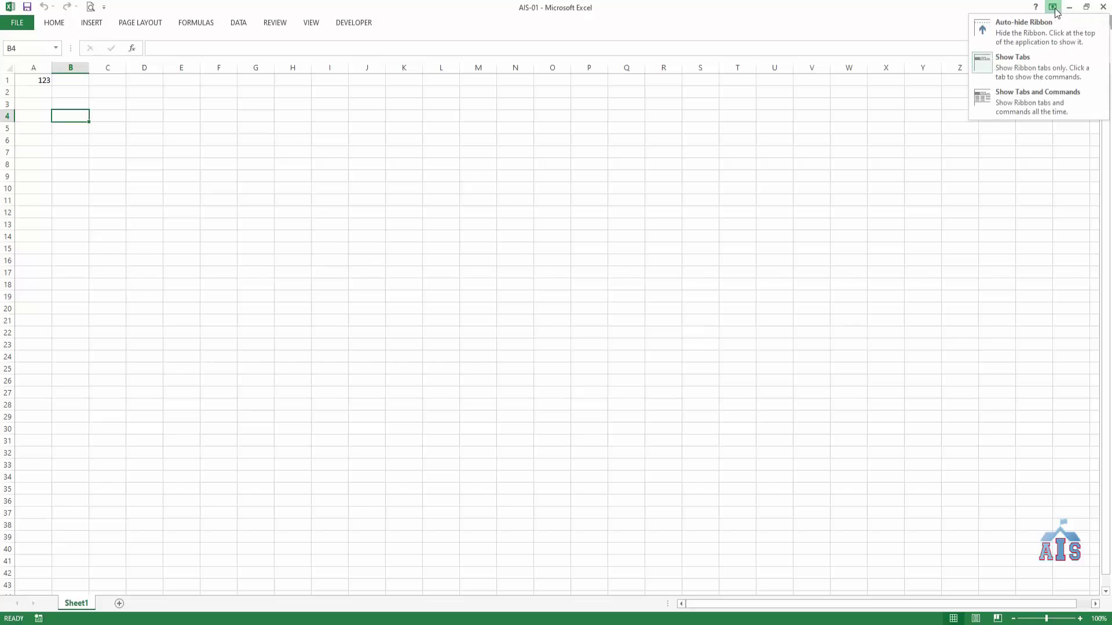
click(1026, 102)
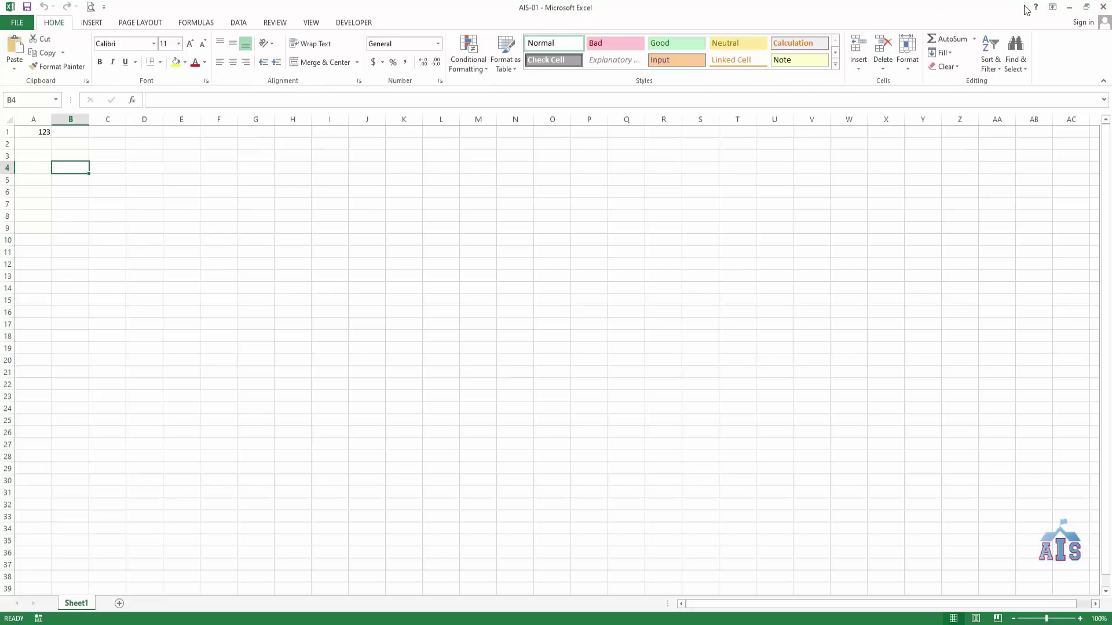
click(1053, 10)
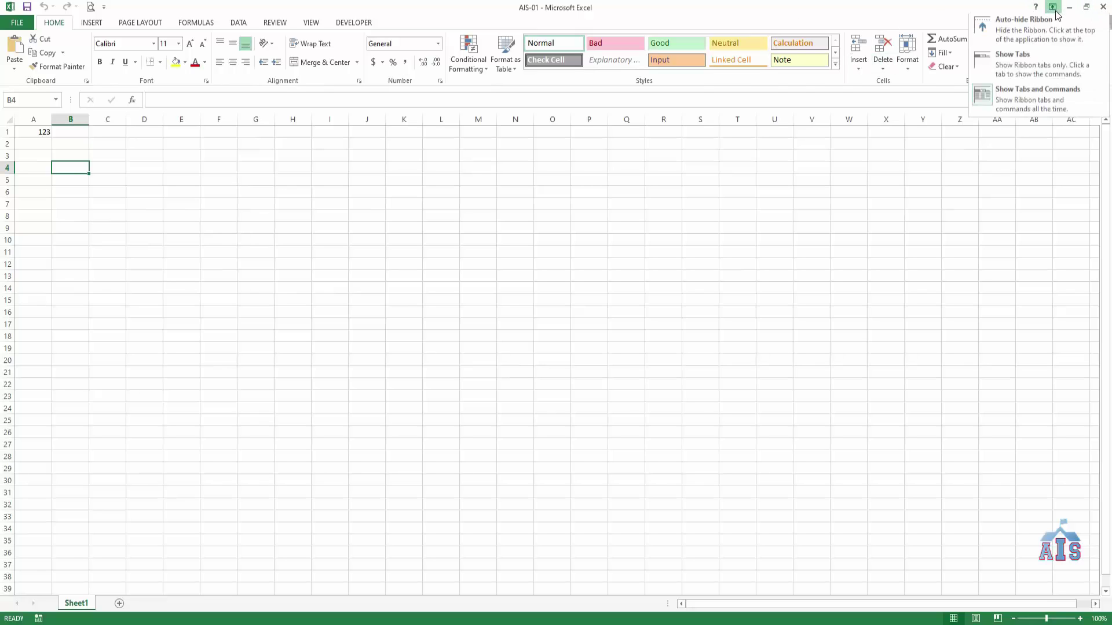
click(1022, 33)
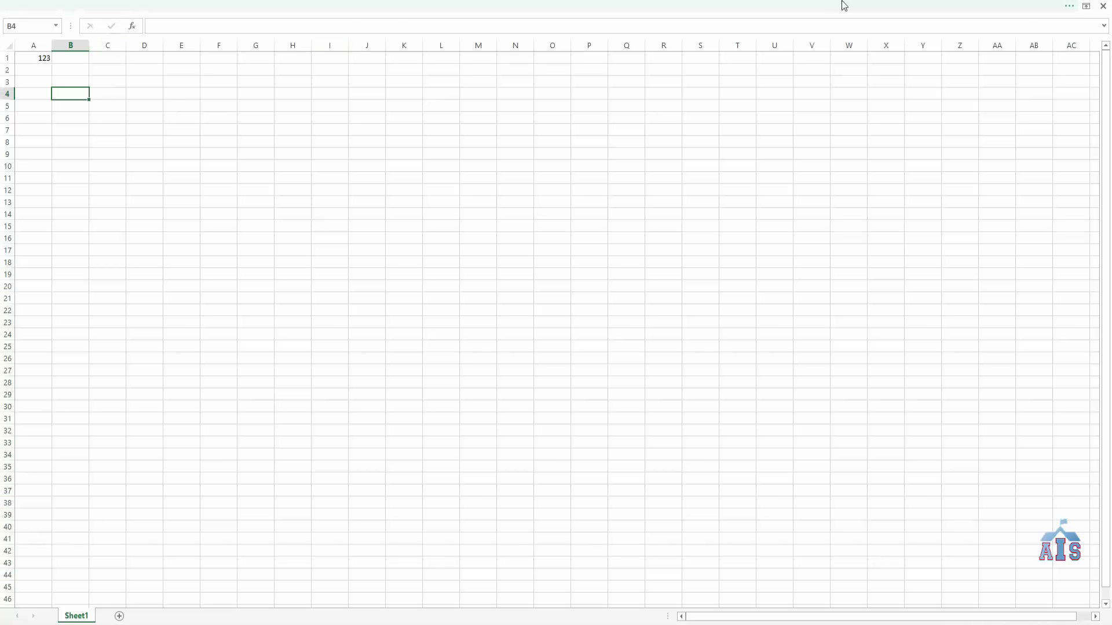
Step: Bring back Show Tabs and Commands on the hidden ribbon and select cell H17
click(1085, 7)
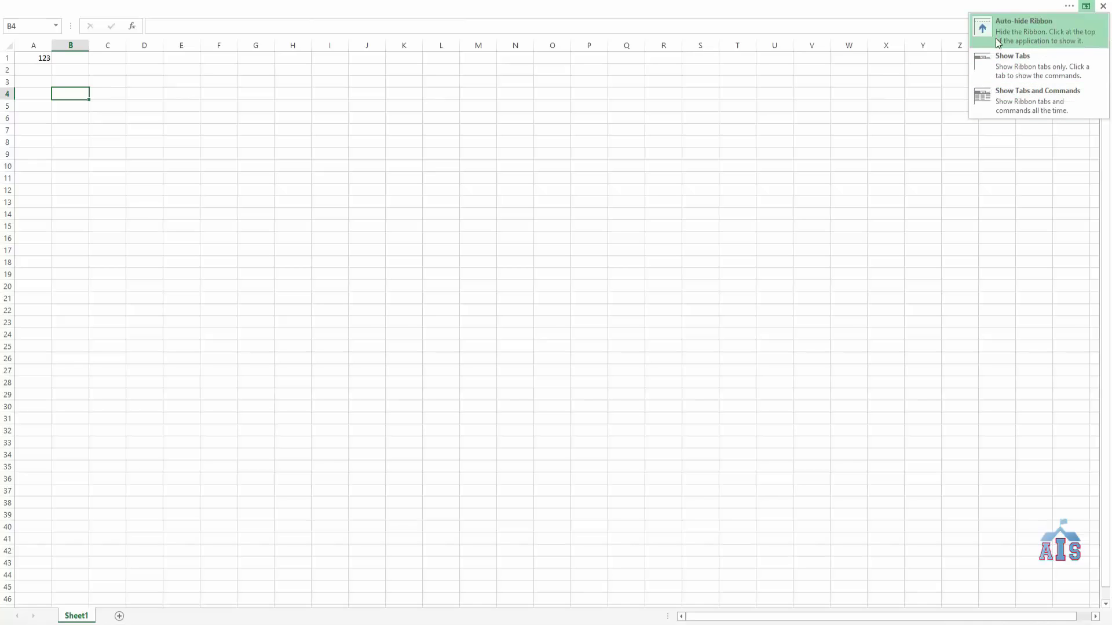
click(1019, 102)
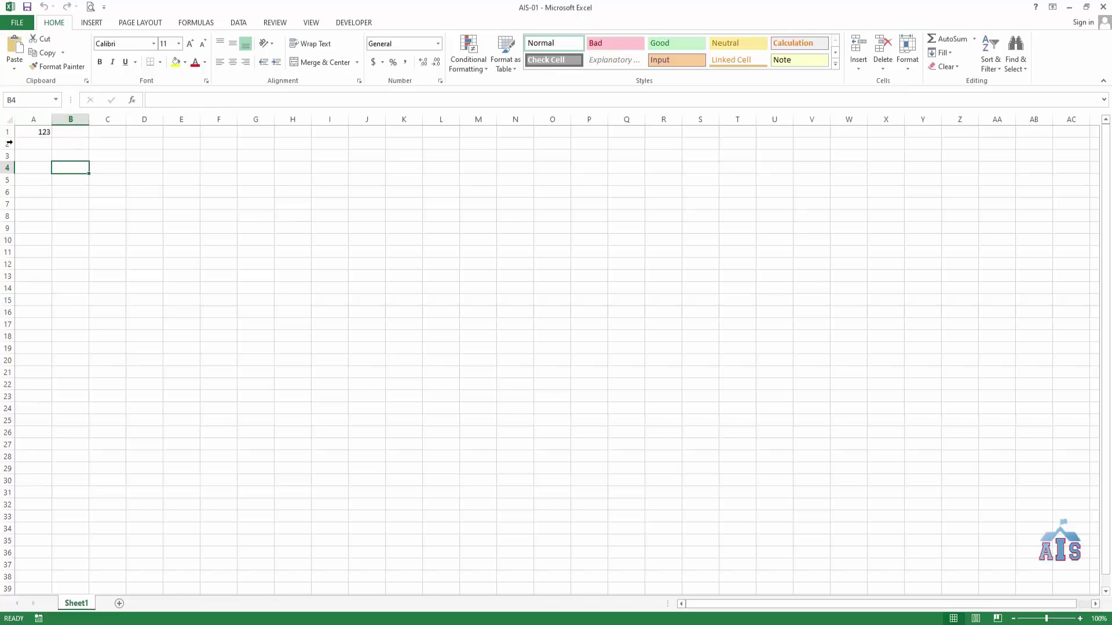
click(305, 326)
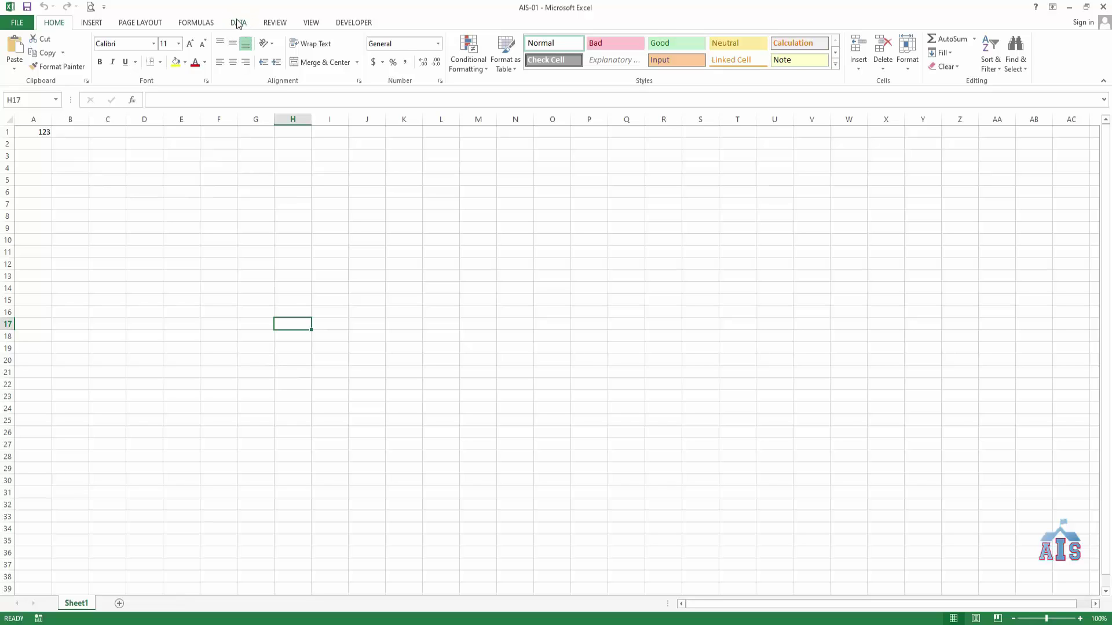
Step: Display the VIEW tab, click cells J17, B4, F11, G13 and D21, then edit D21 in the formula bar
click(238, 24)
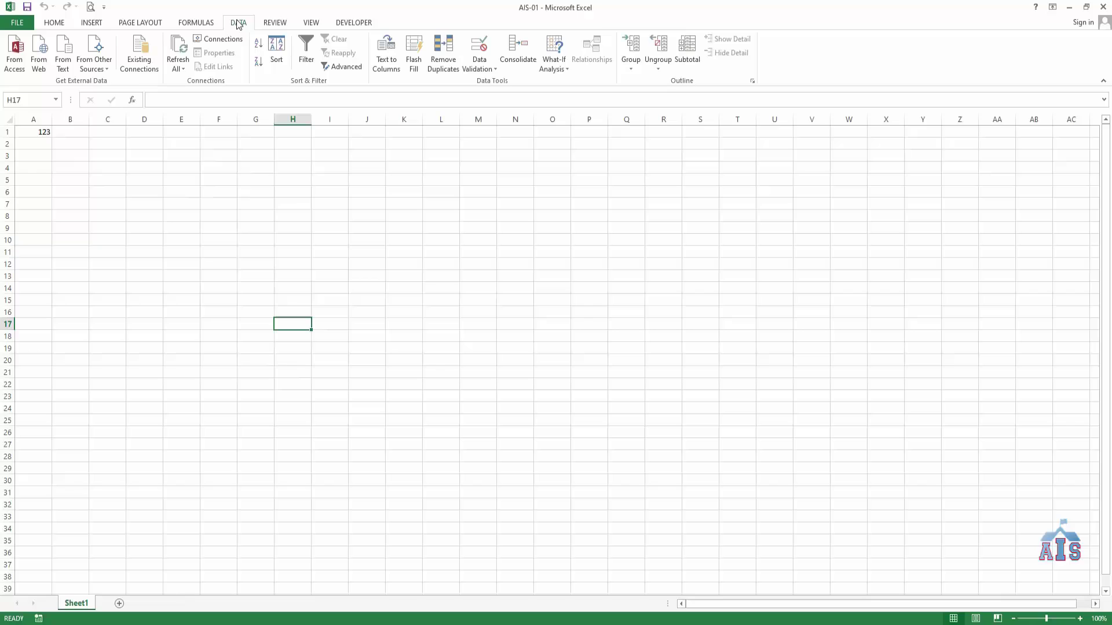
click(311, 25)
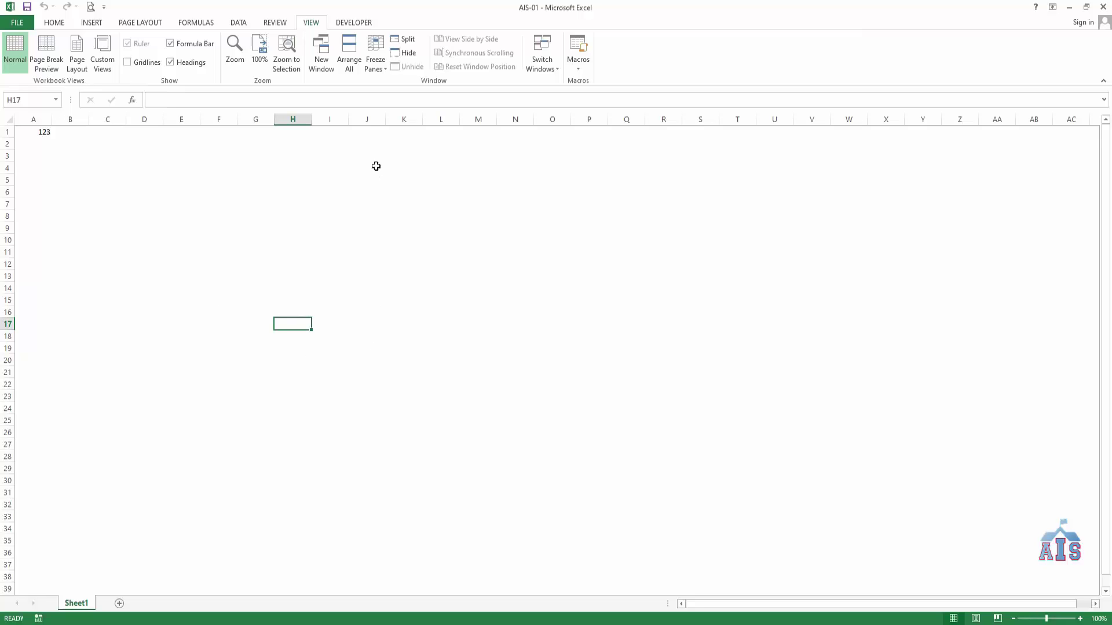
click(369, 323)
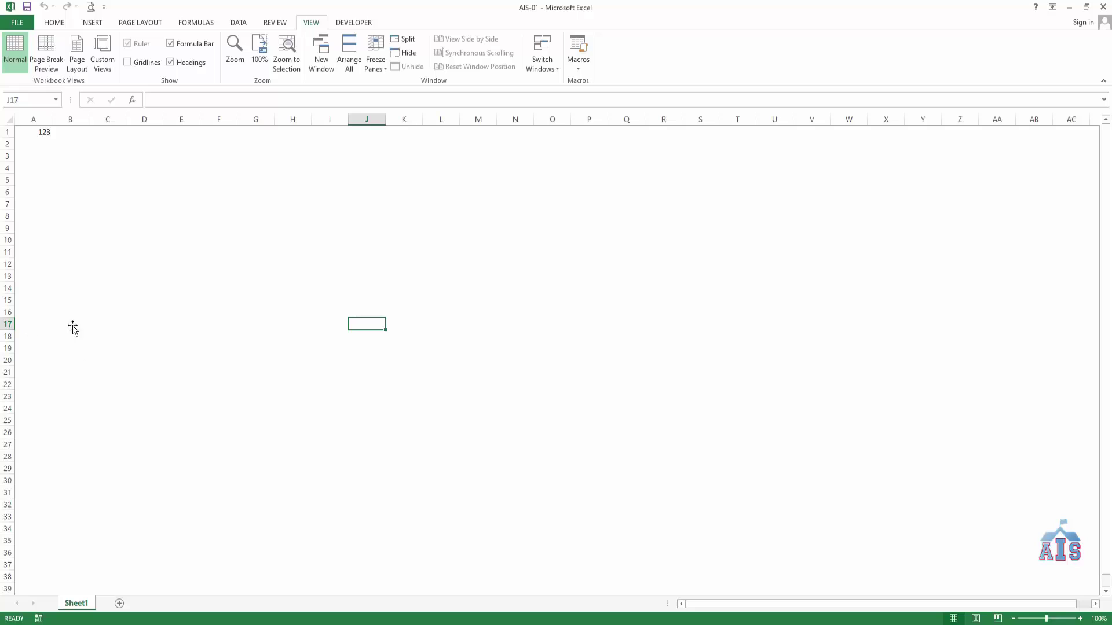
click(61, 168)
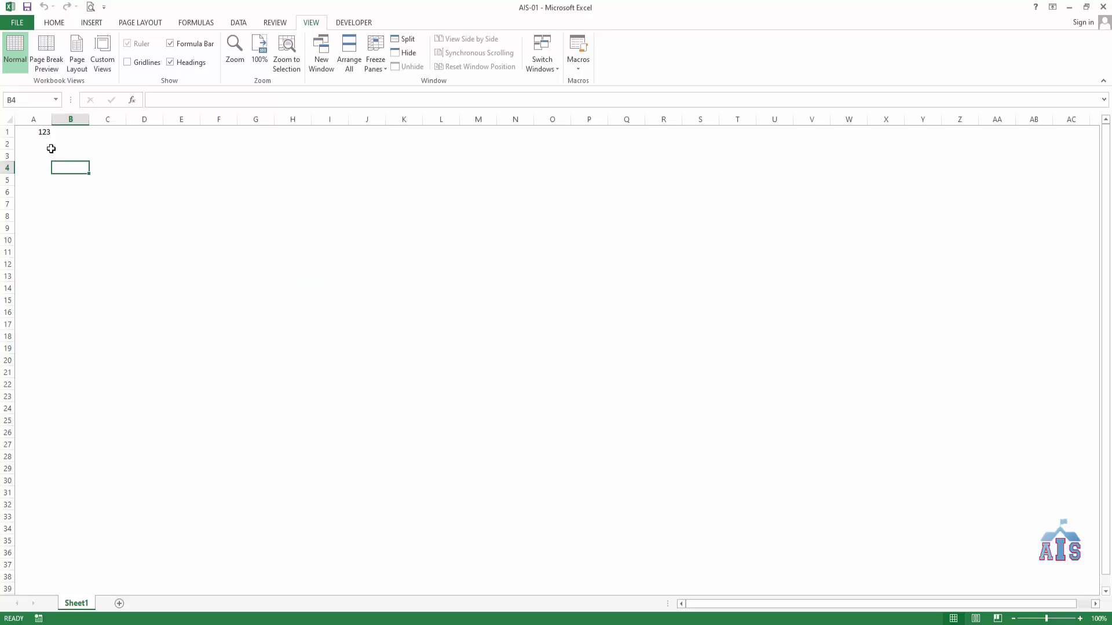
click(218, 252)
click(263, 273)
click(157, 368)
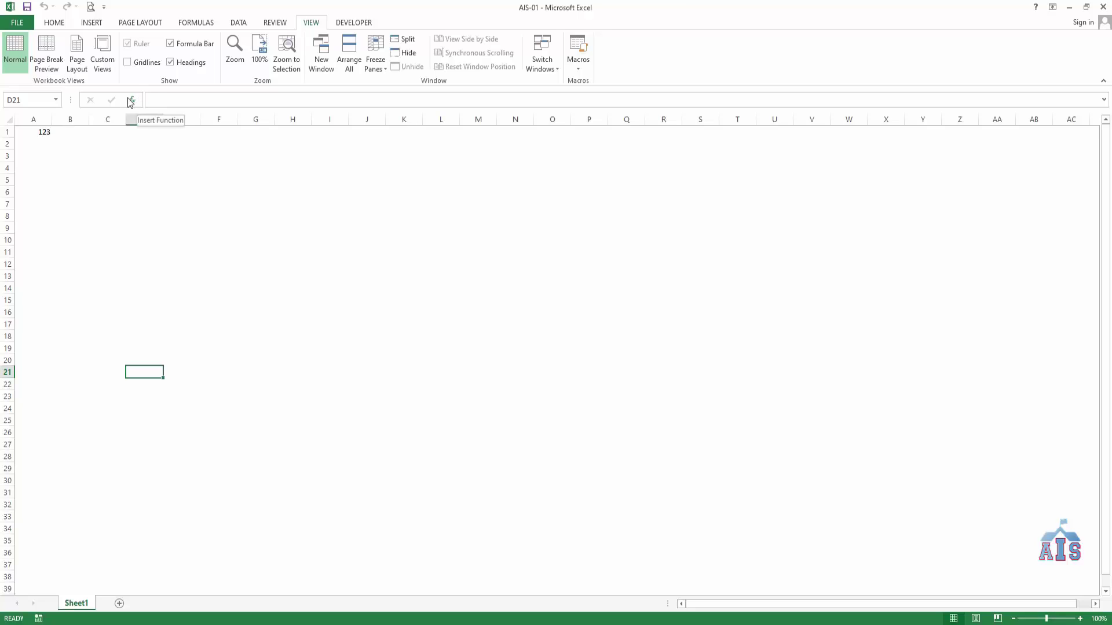
click(197, 98)
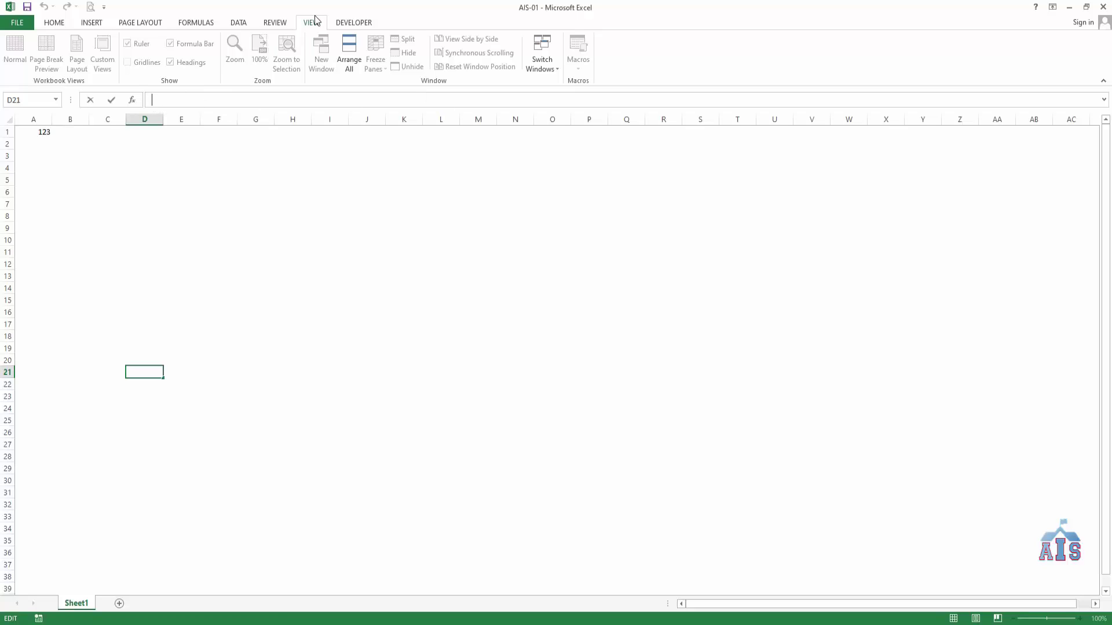
Step: Toggle the Formula Bar checkbox off, on and off again, leaving the formula bar hidden
click(255, 263)
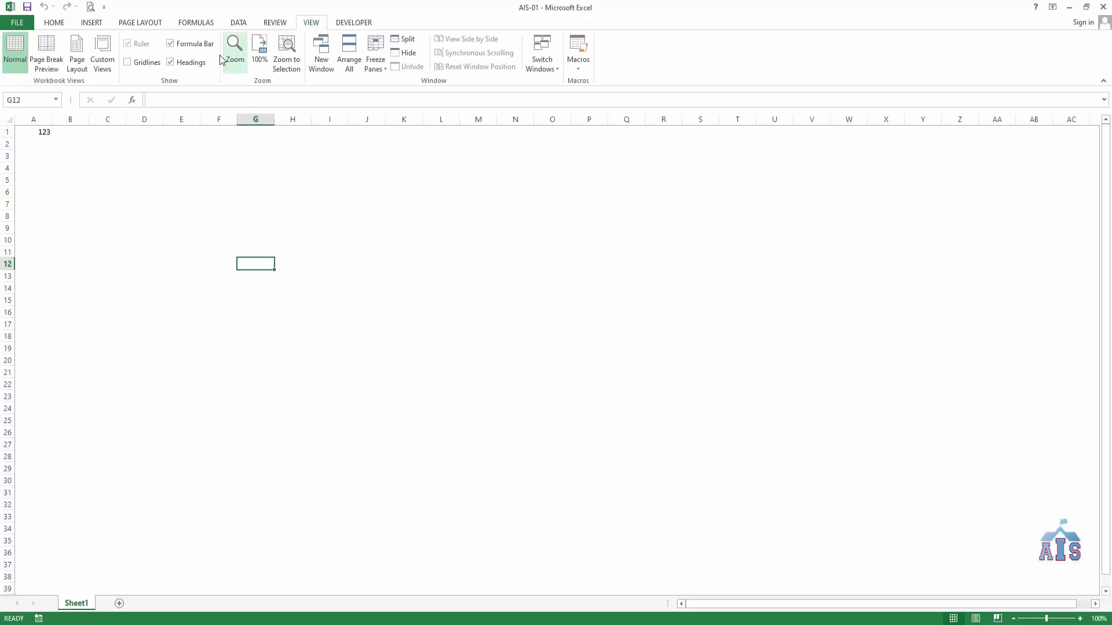
click(171, 44)
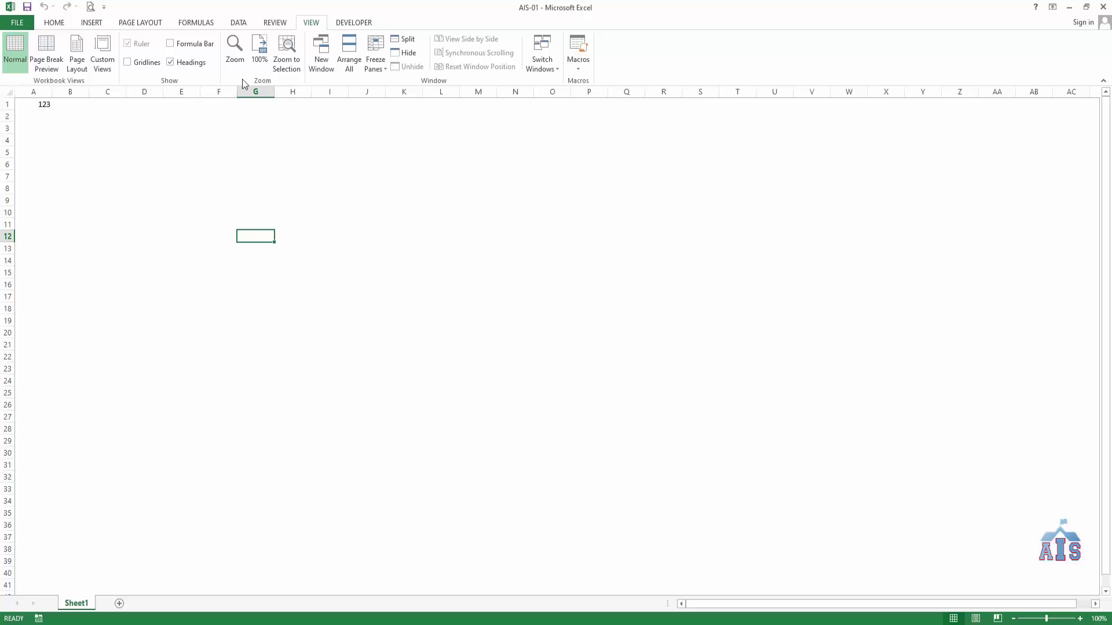
click(170, 44)
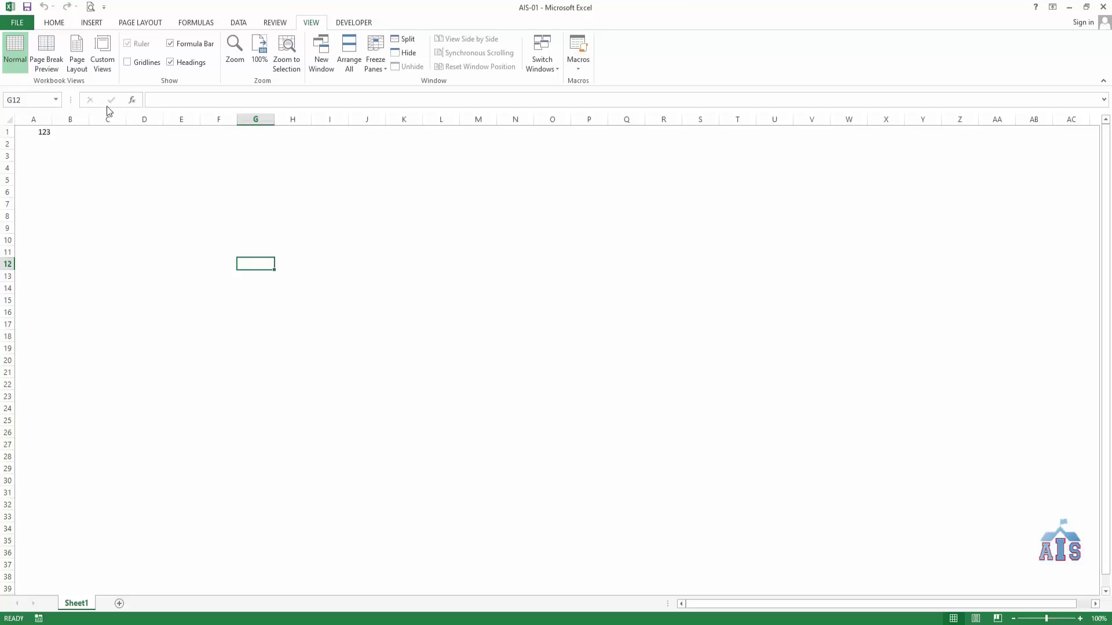
click(170, 44)
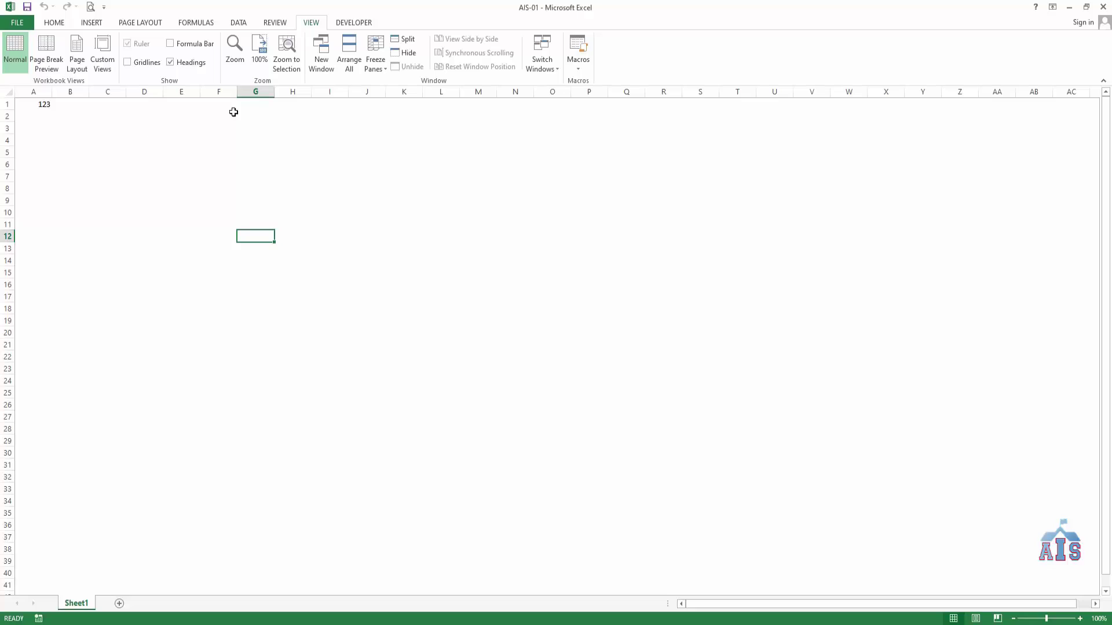
click(264, 257)
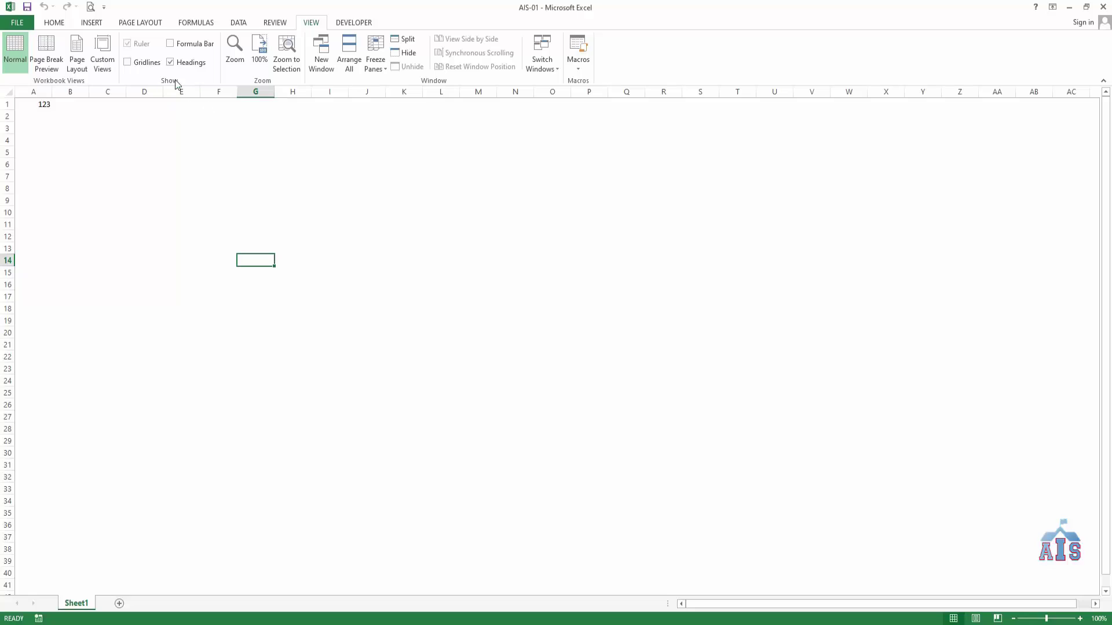
Step: Uncheck Headings to remove column letters and row numbers, then click several cells on the sheet
click(170, 62)
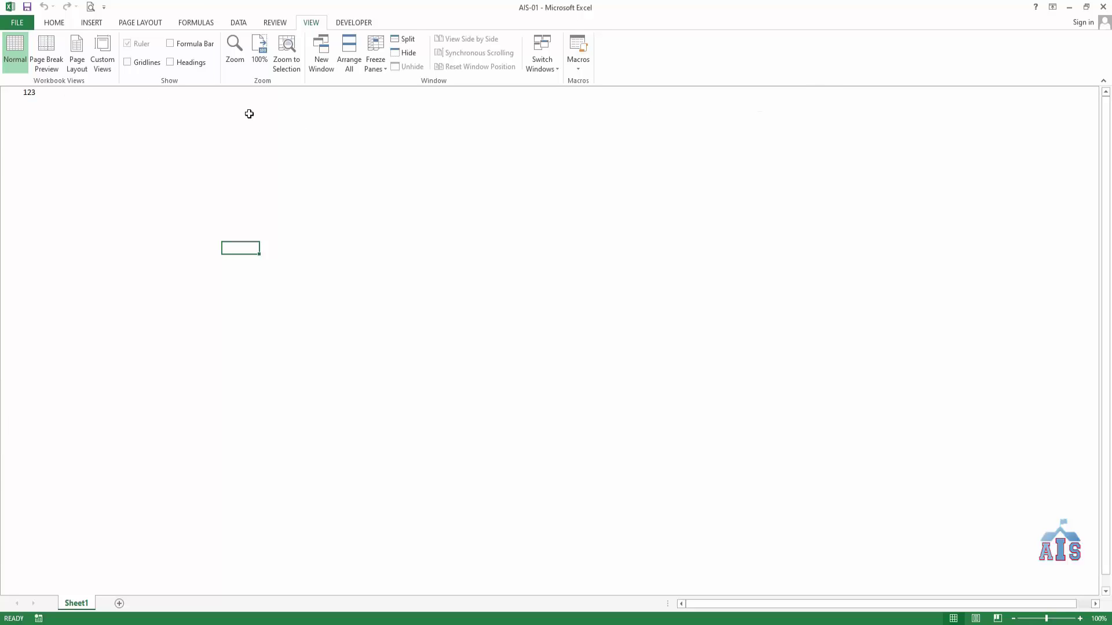
click(289, 259)
click(240, 152)
click(129, 164)
click(193, 271)
click(275, 283)
click(209, 293)
click(189, 268)
Step: Uncheck Show sheet tabs in Excel's Advanced options so only the horizontal scroll bar remains
click(23, 23)
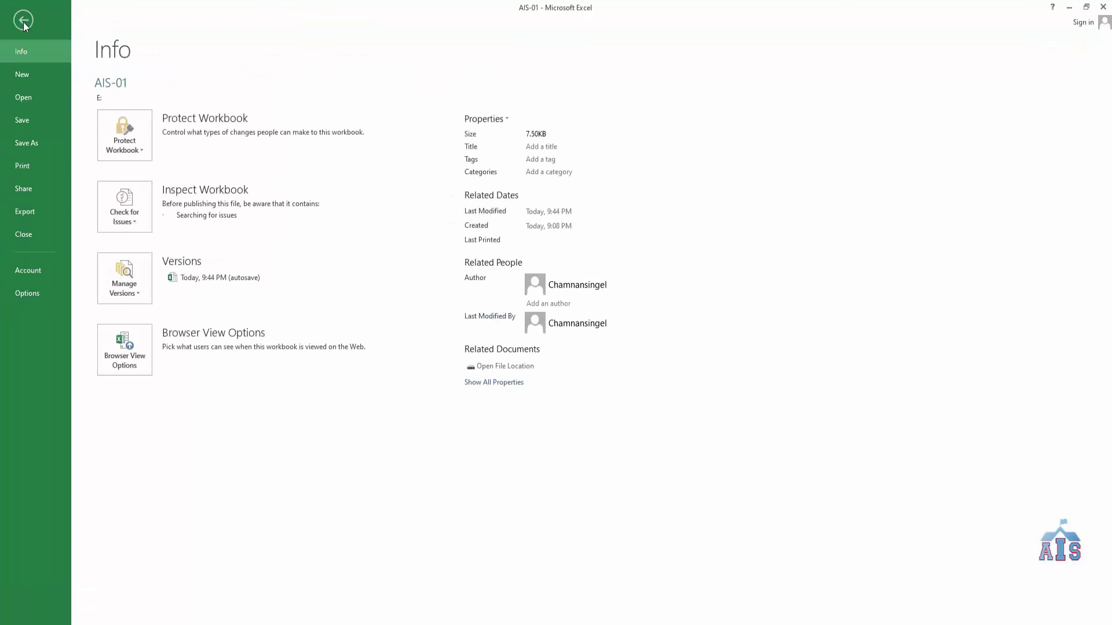
click(36, 292)
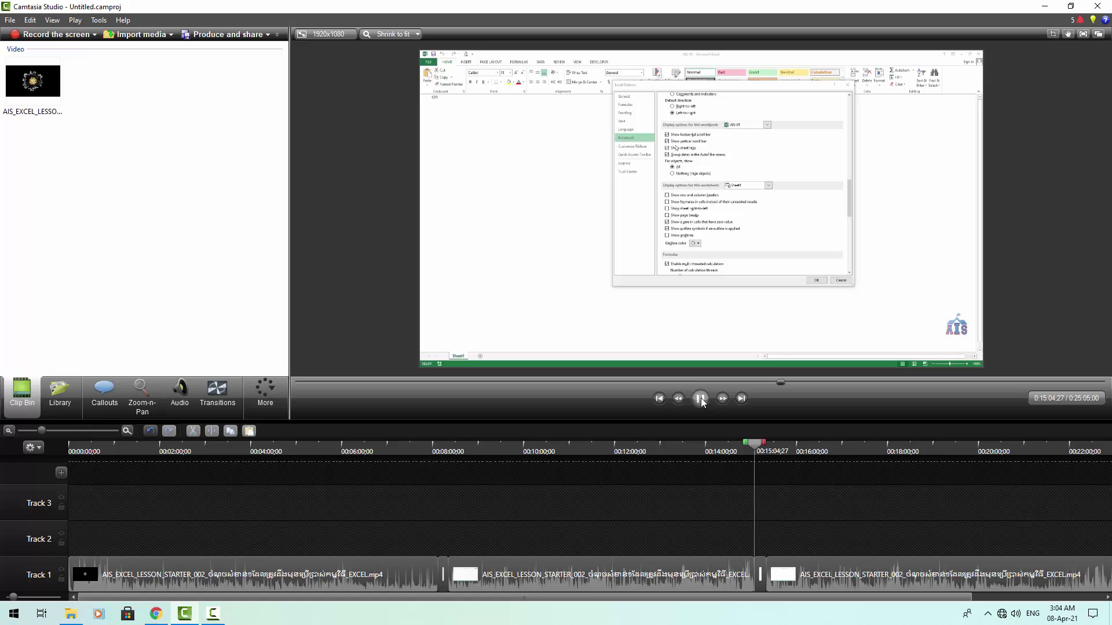
click(700, 401)
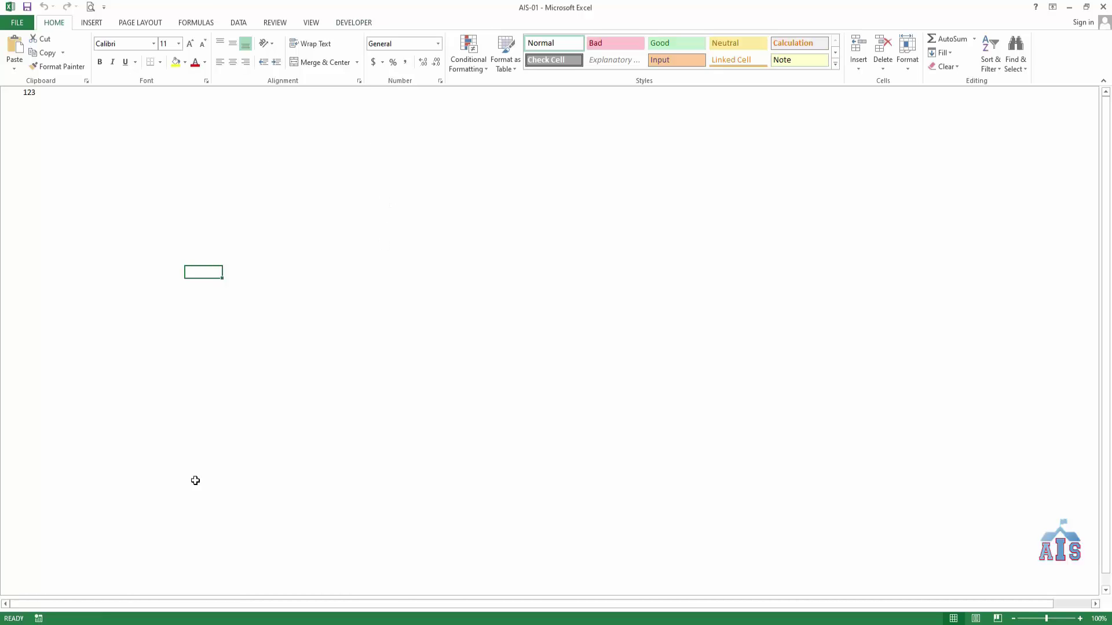
Step: Re-enable Show sheet tabs under Display options for this workbook in Excel's Advanced options
click(17, 23)
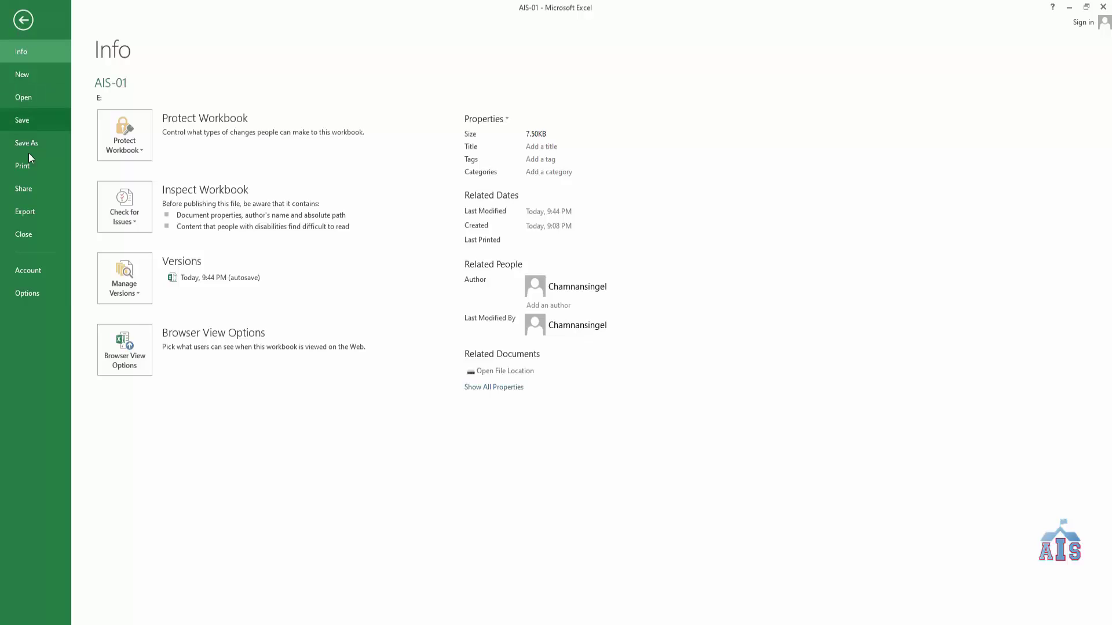
click(28, 293)
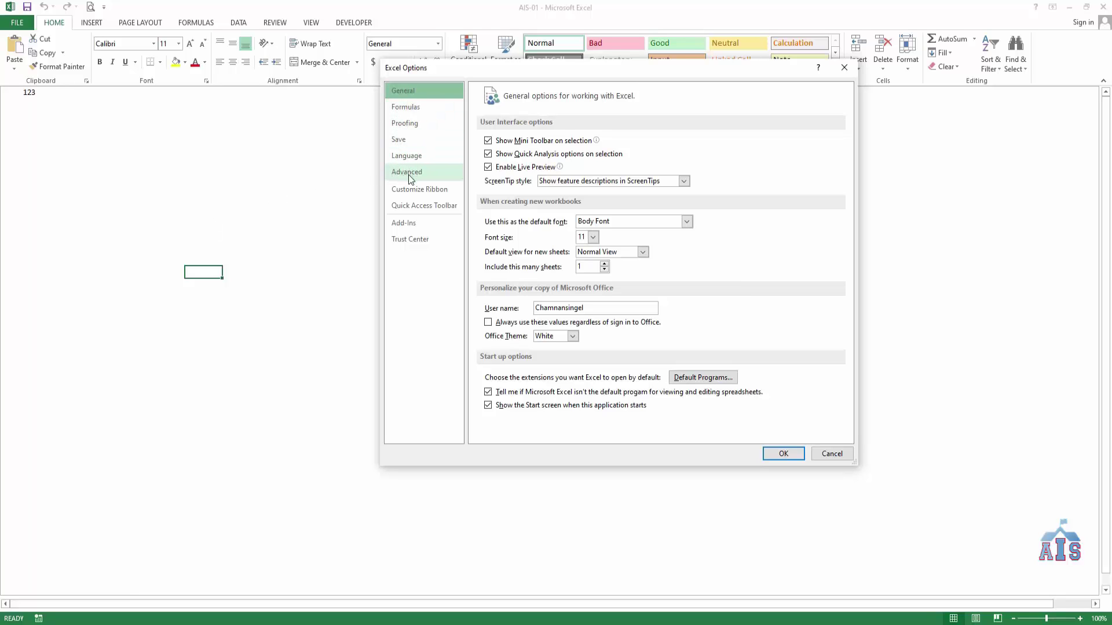
click(408, 174)
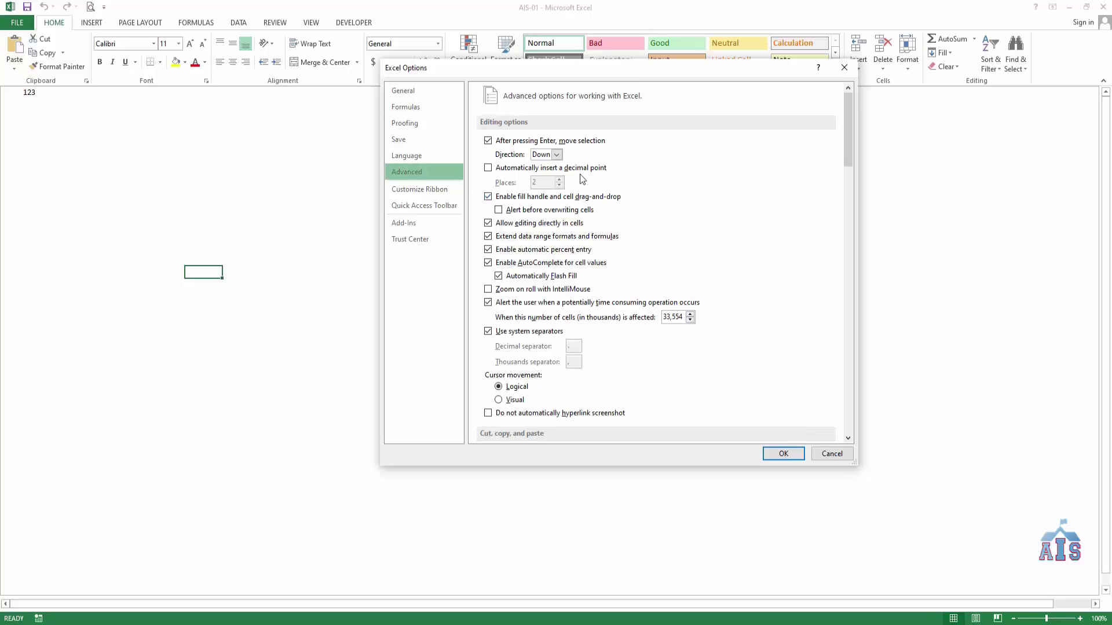
drag(850, 121, 867, 278)
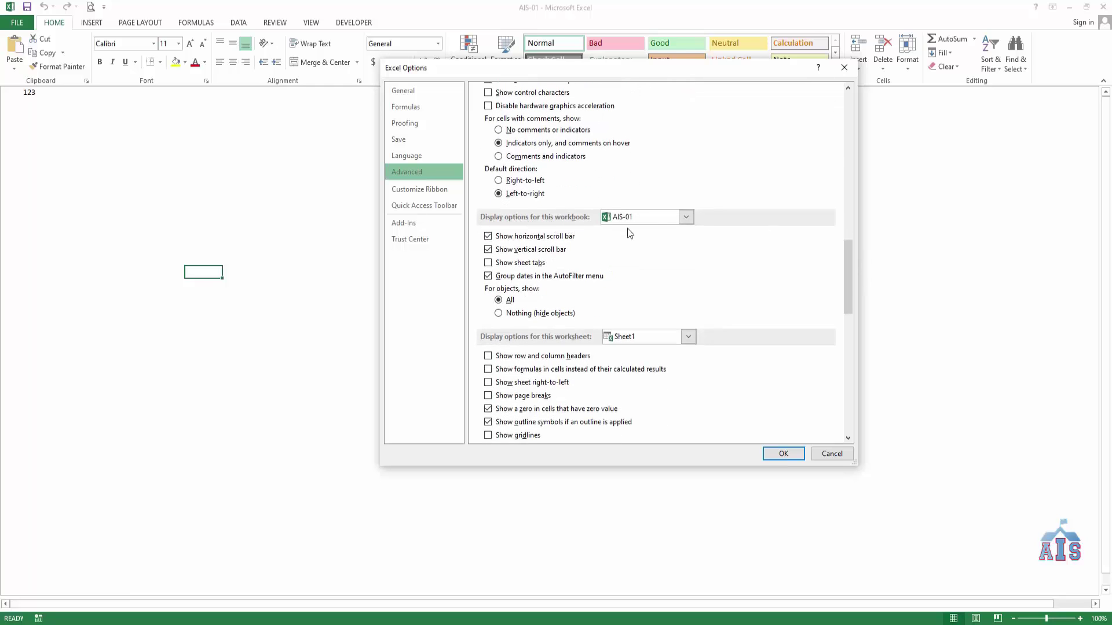
click(488, 262)
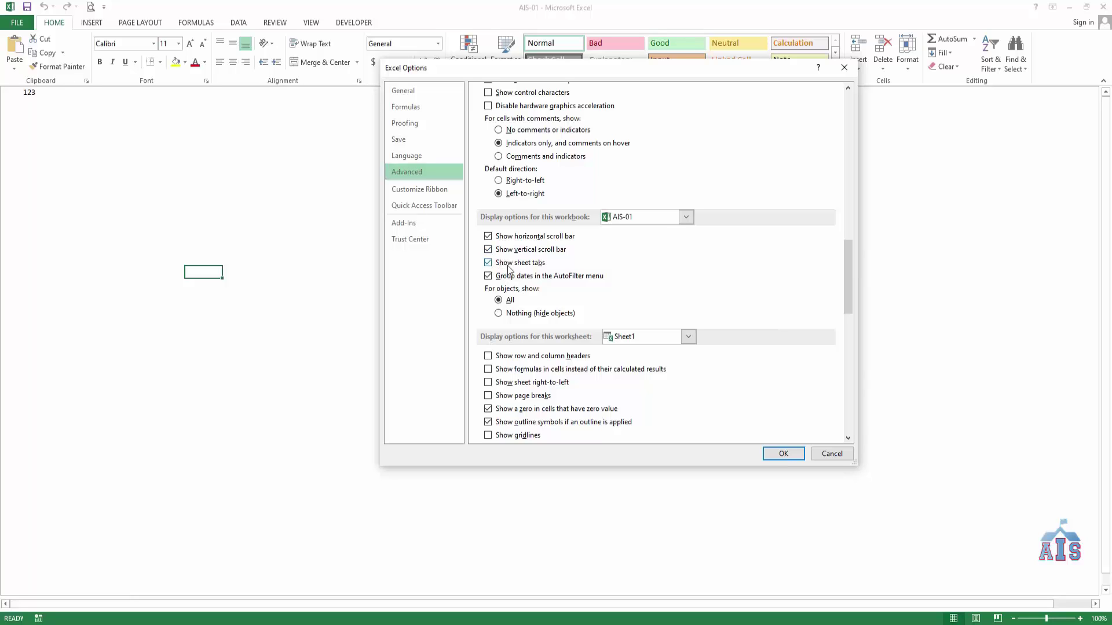
click(785, 455)
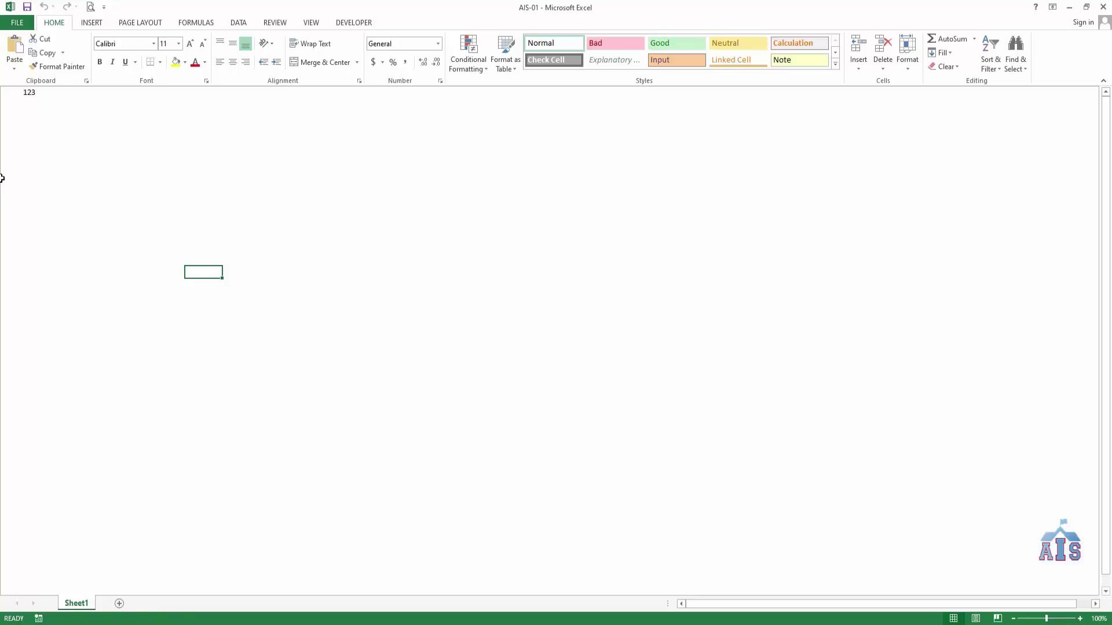
Step: Turn on Formula Bar, Headings and Gridlines on the View tab
click(311, 23)
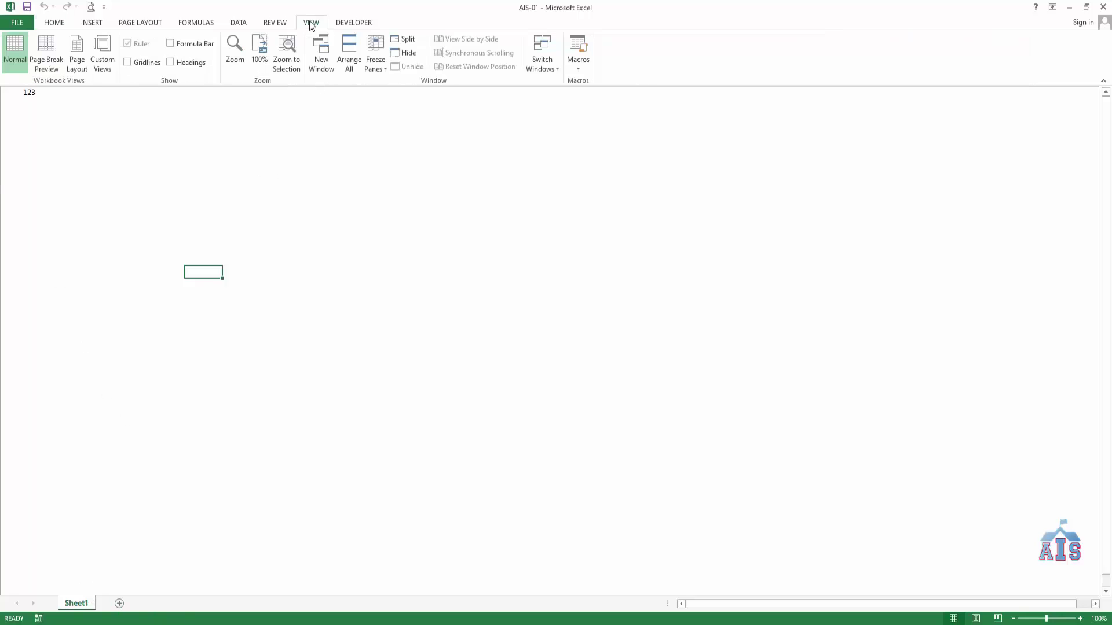
click(170, 43)
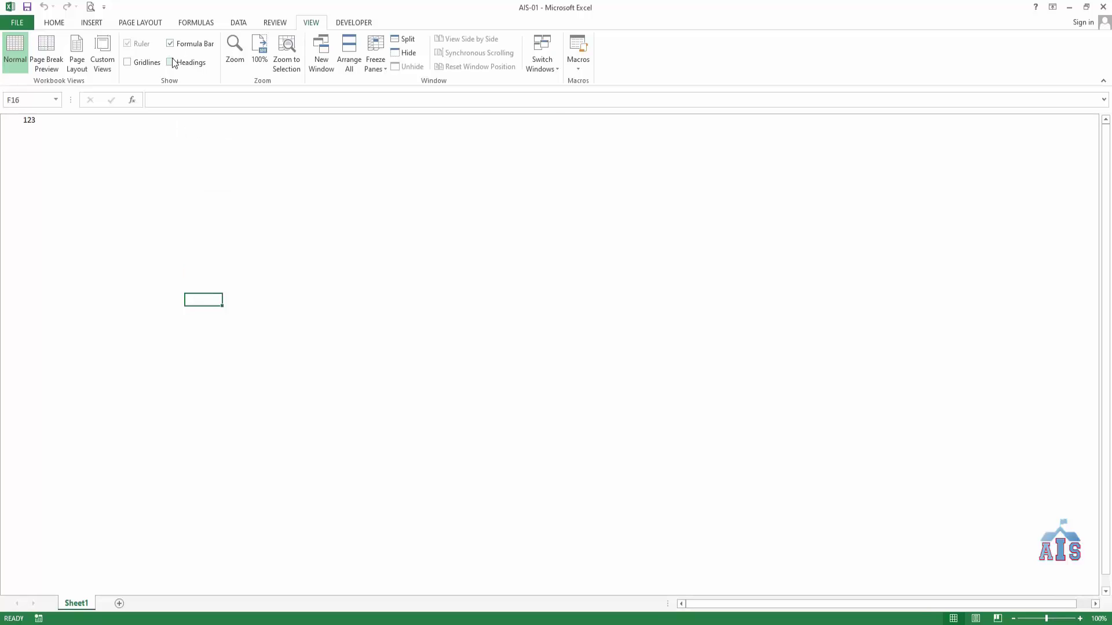
click(169, 62)
click(127, 62)
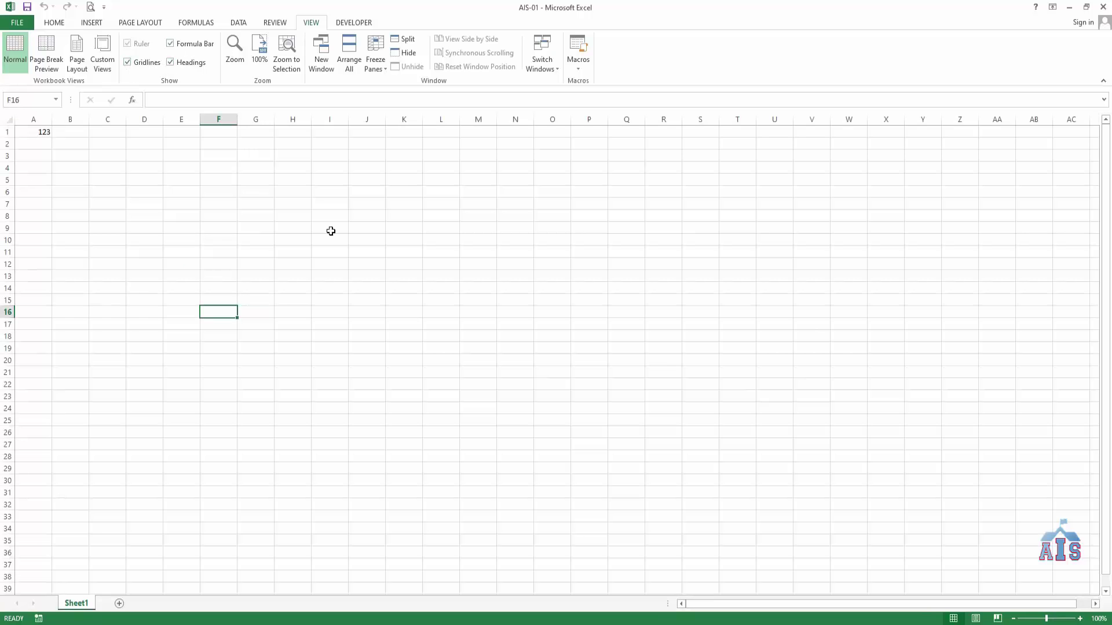
Step: Set Ribbon Display Options to Show Tabs and Commands and return to the Home tab
click(1052, 7)
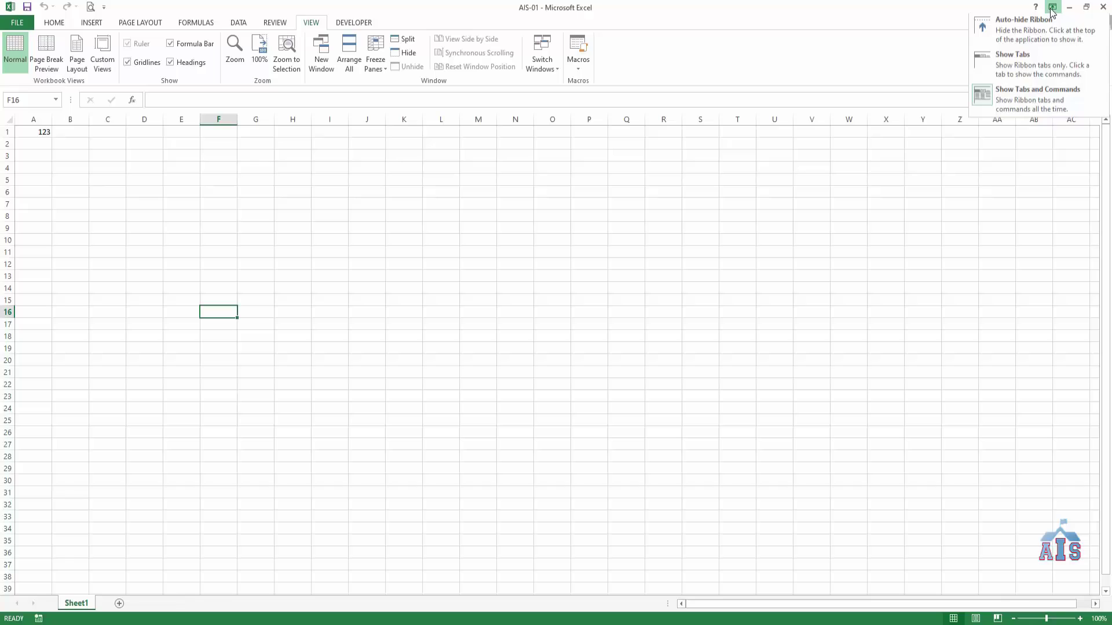
click(1027, 104)
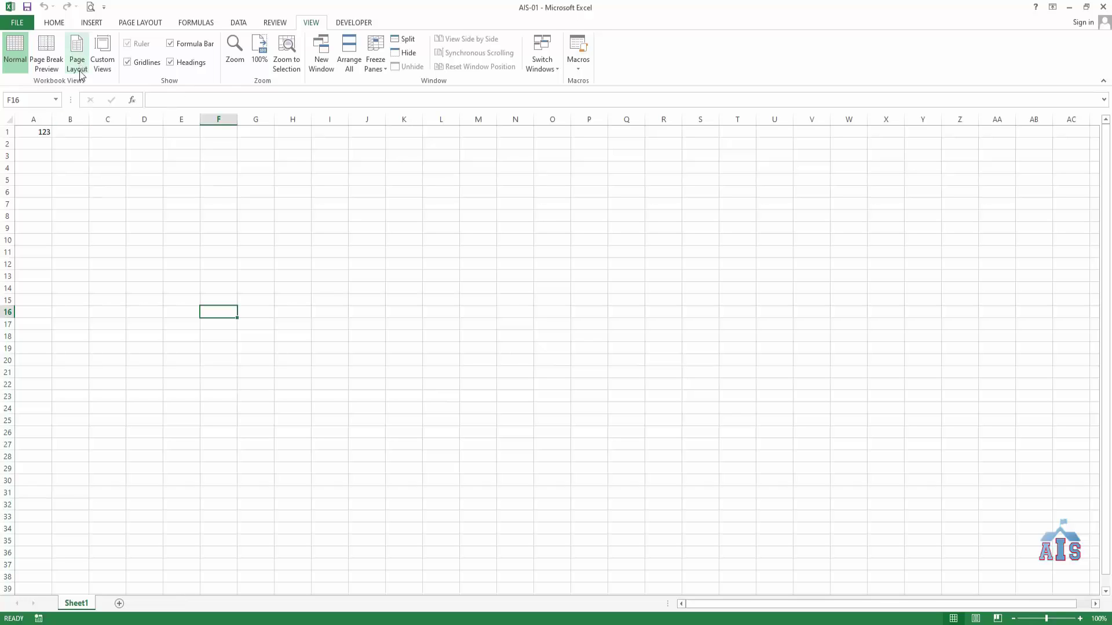
click(54, 23)
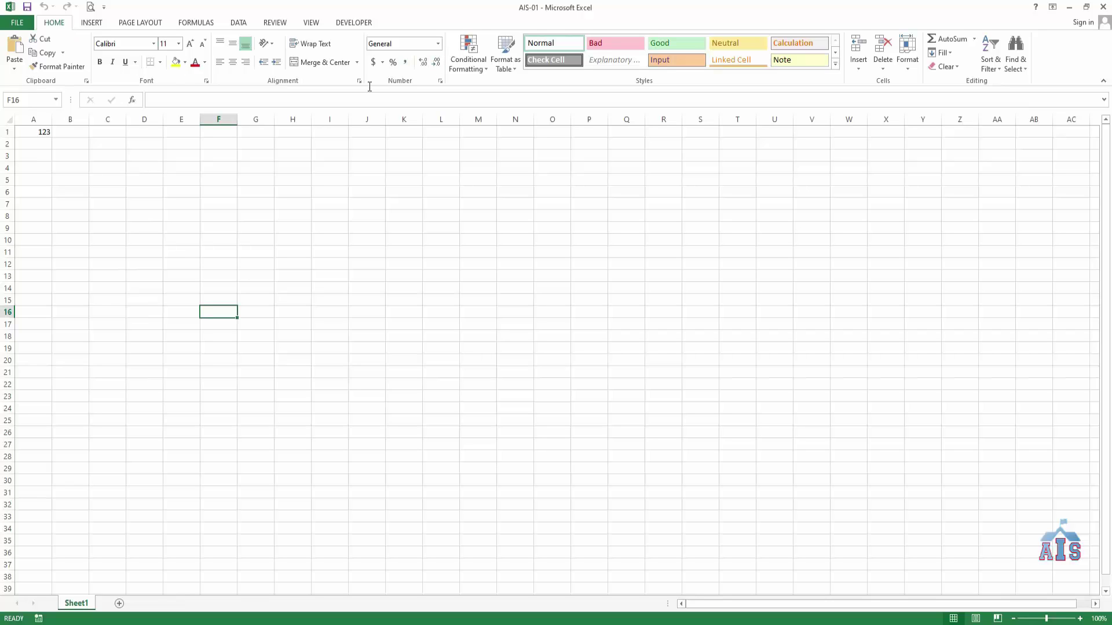
Step: Delete the value 123 from cell A1, then select column A
click(46, 132)
key(Delete)
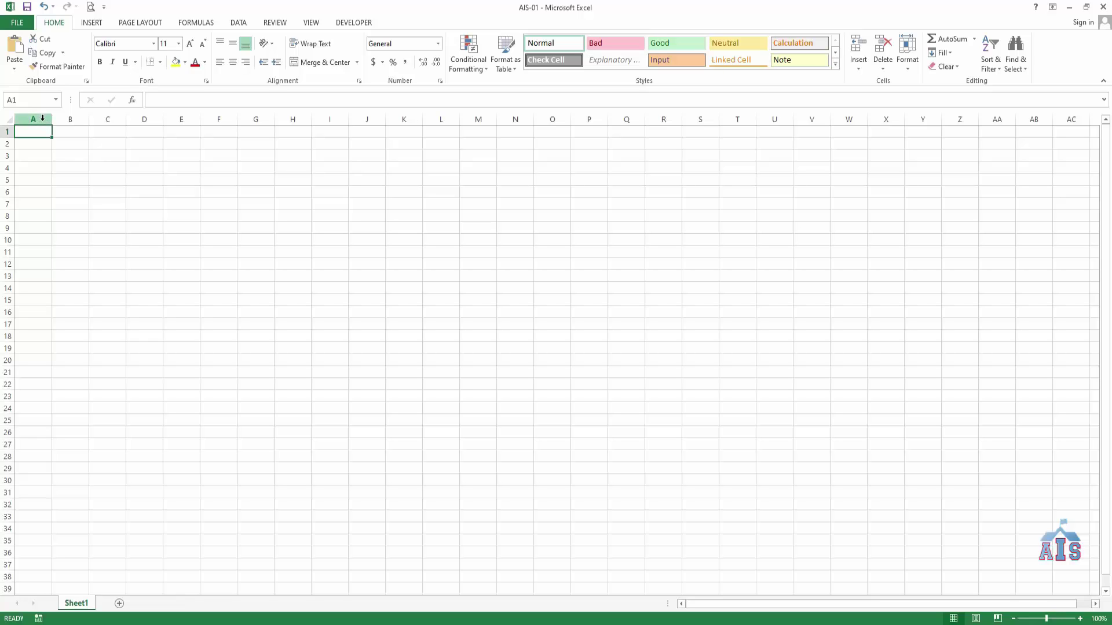
click(34, 118)
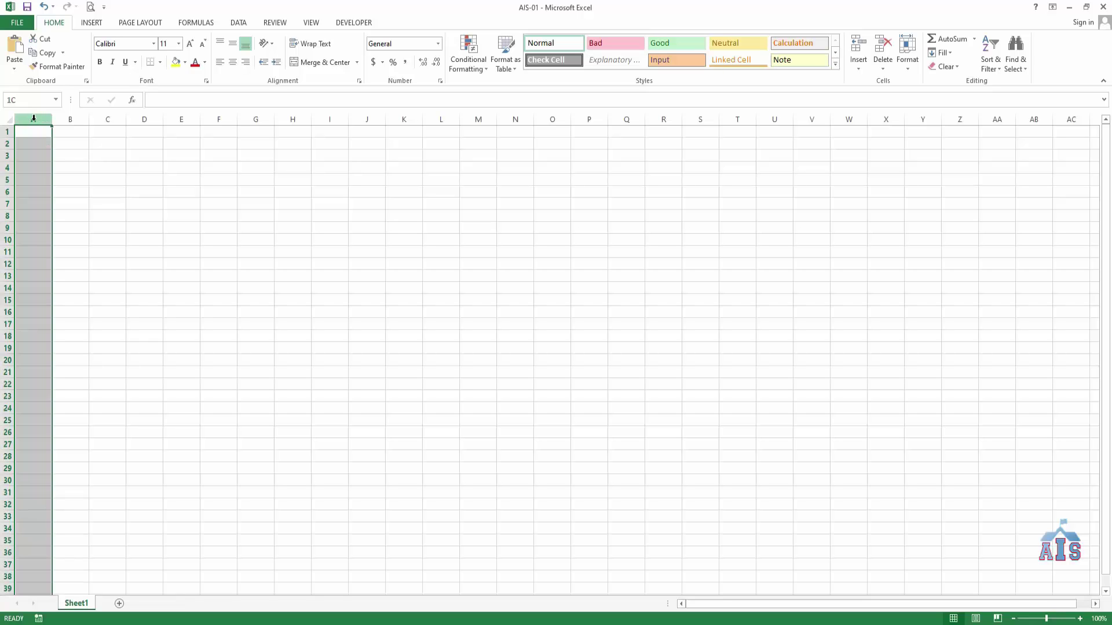
Step: Select column B, then cells D6, C2 and C6, then column A
click(72, 118)
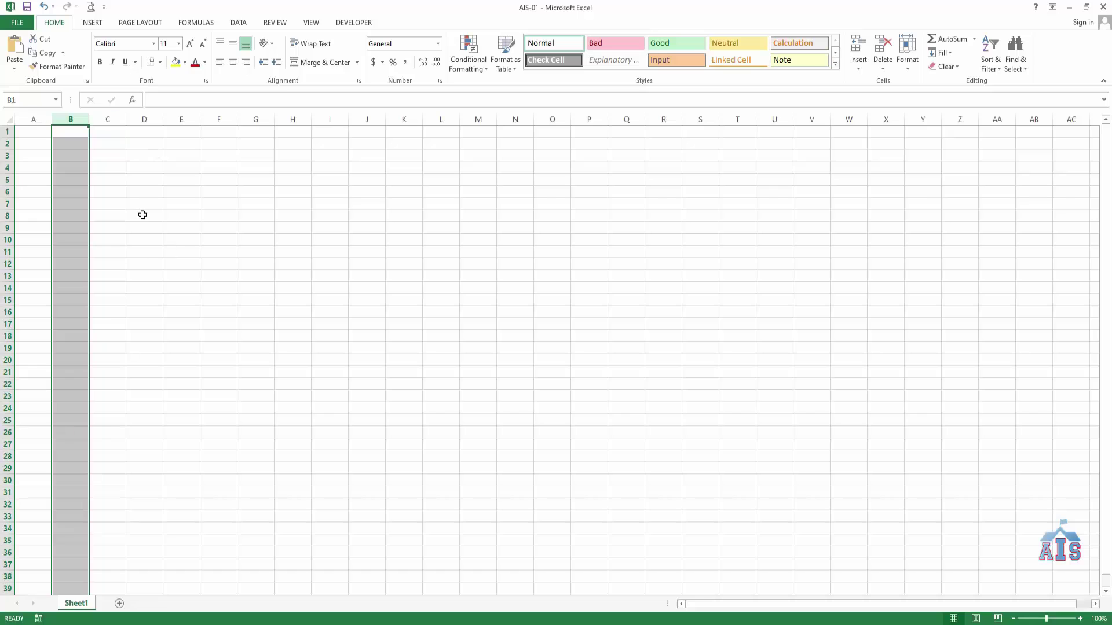
click(140, 192)
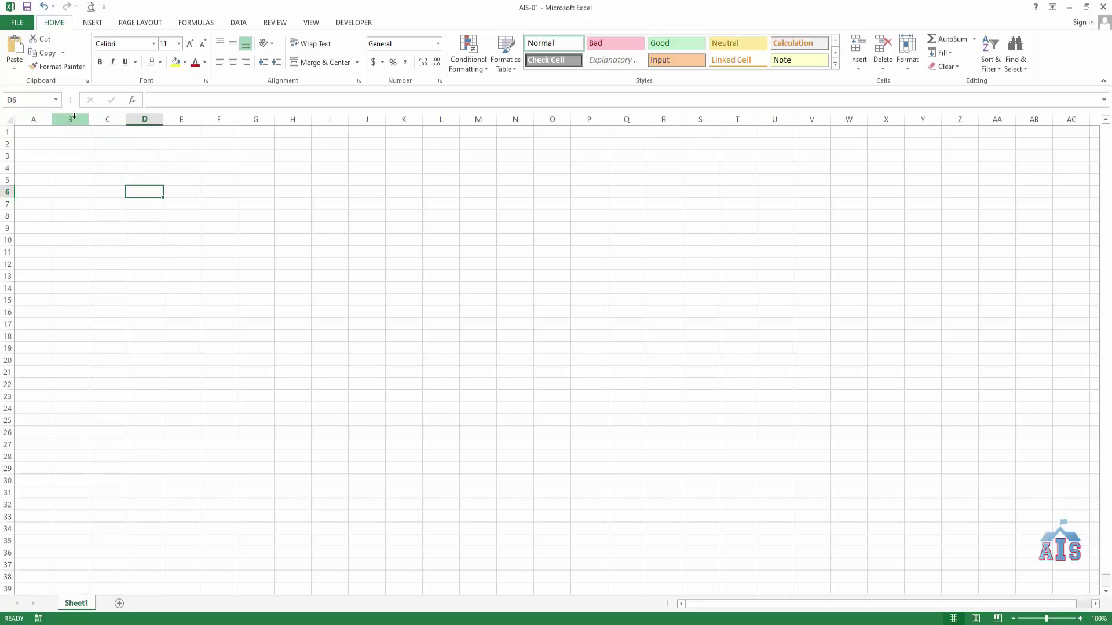
click(112, 144)
click(114, 189)
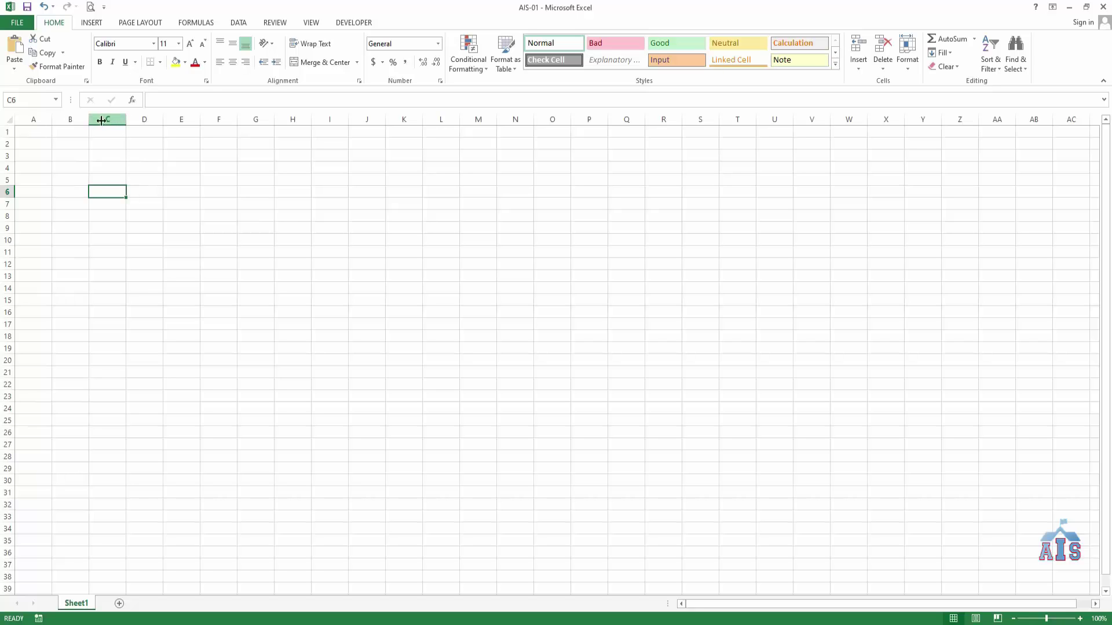
click(32, 118)
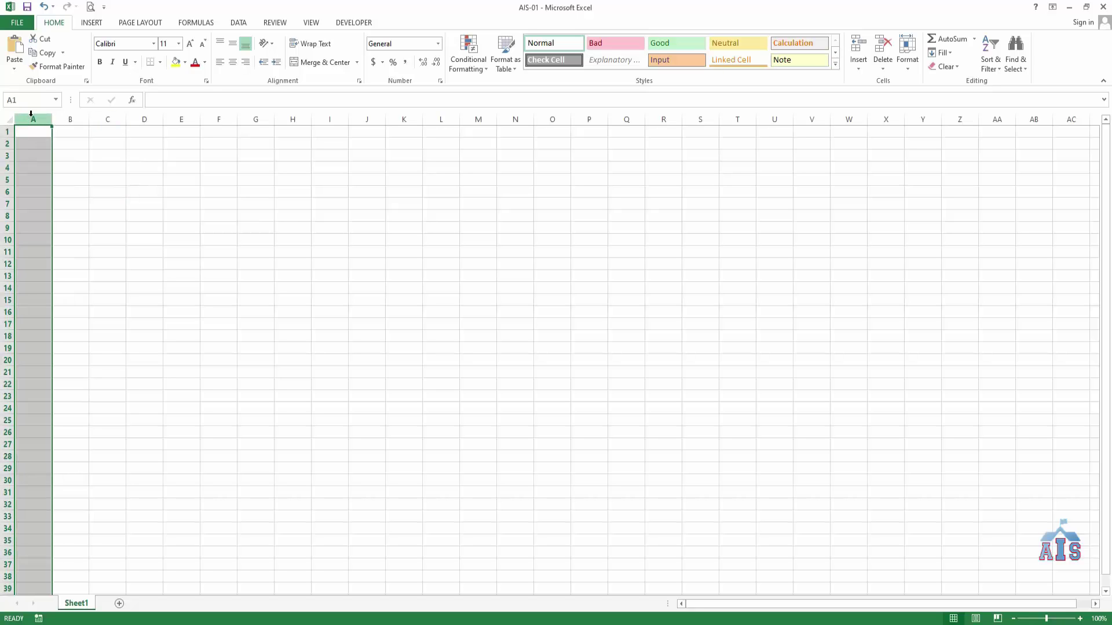
Step: Drag-select B1:C12, pick cells C11 and C2, then select columns A, B and A
drag(114, 133, 79, 259)
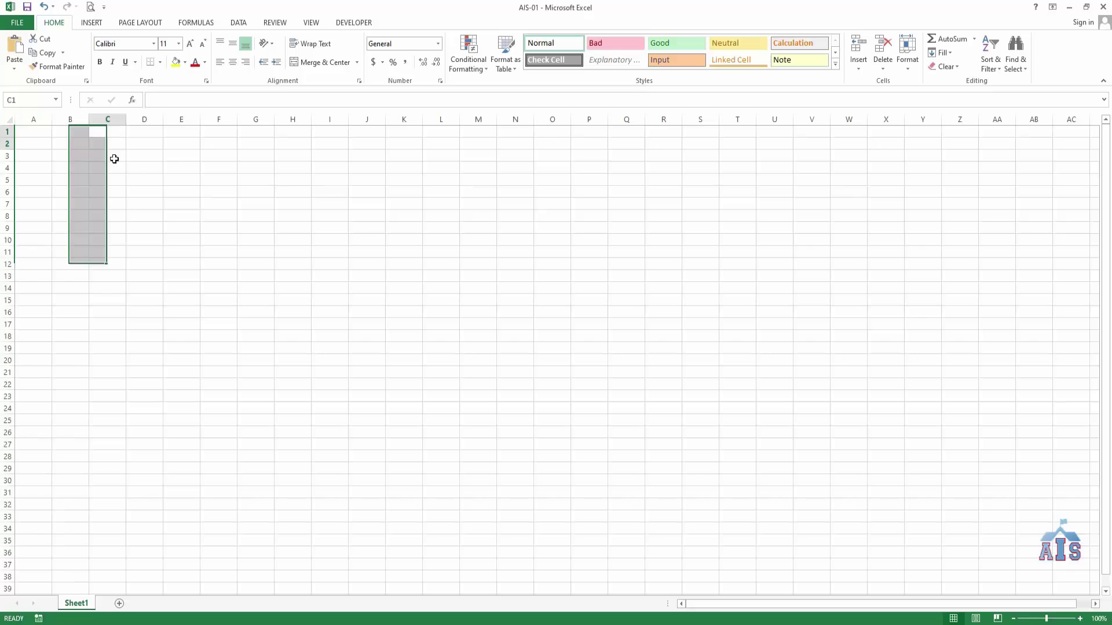
drag(114, 159, 106, 510)
click(105, 252)
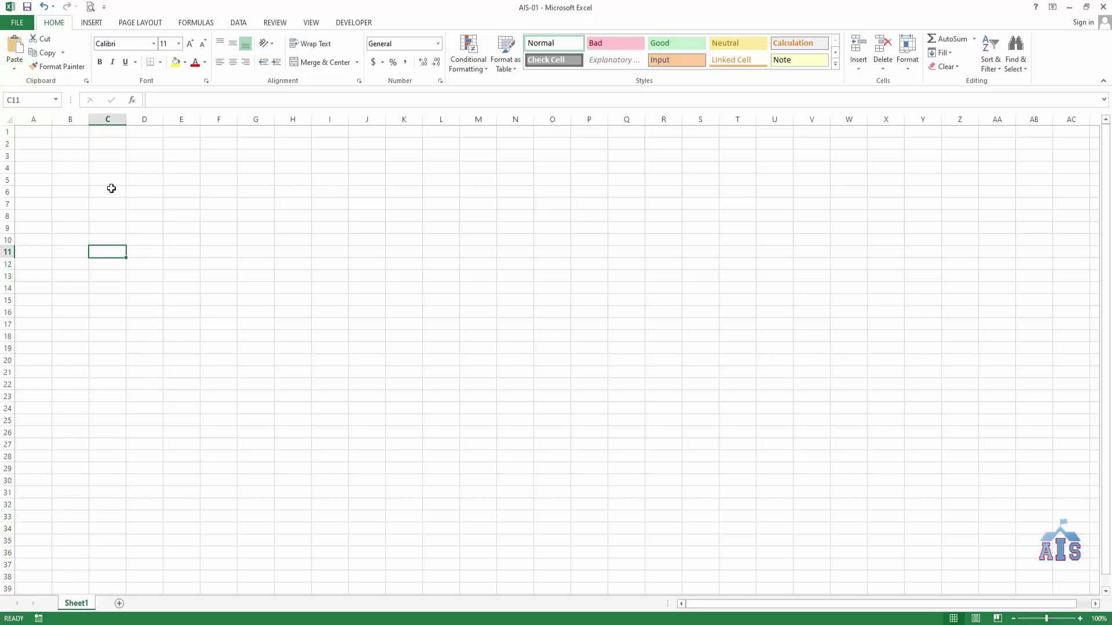
click(110, 146)
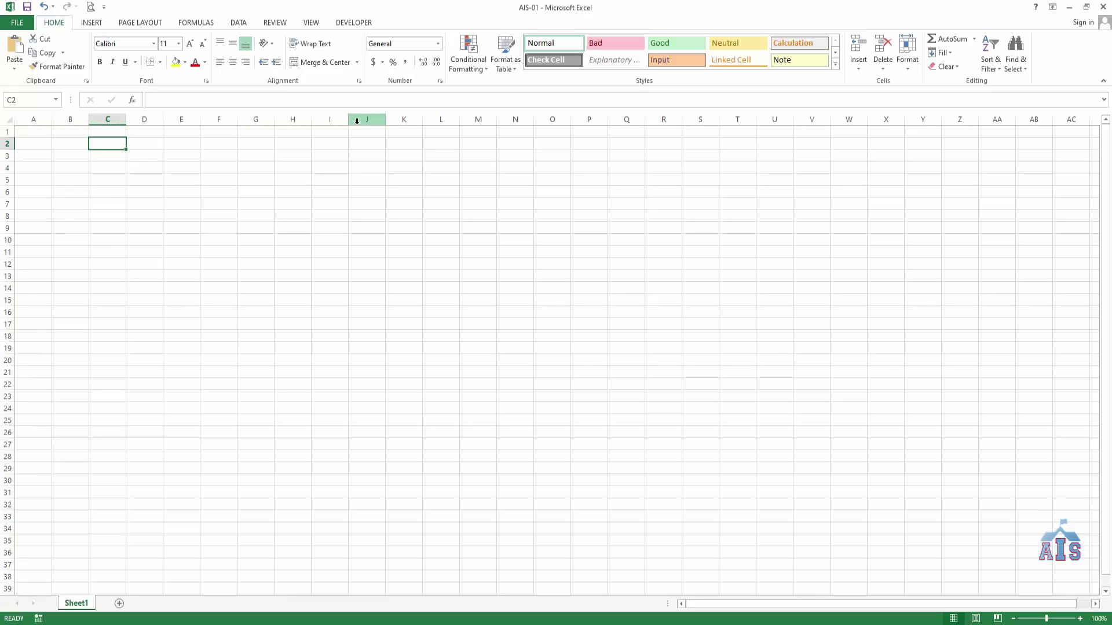
click(34, 119)
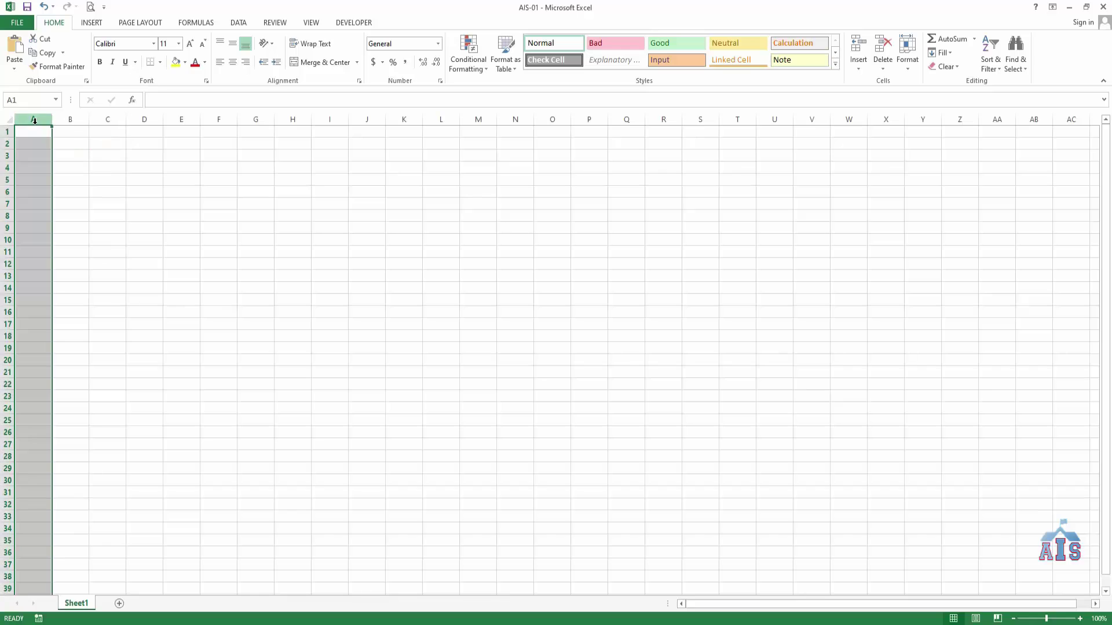
click(72, 117)
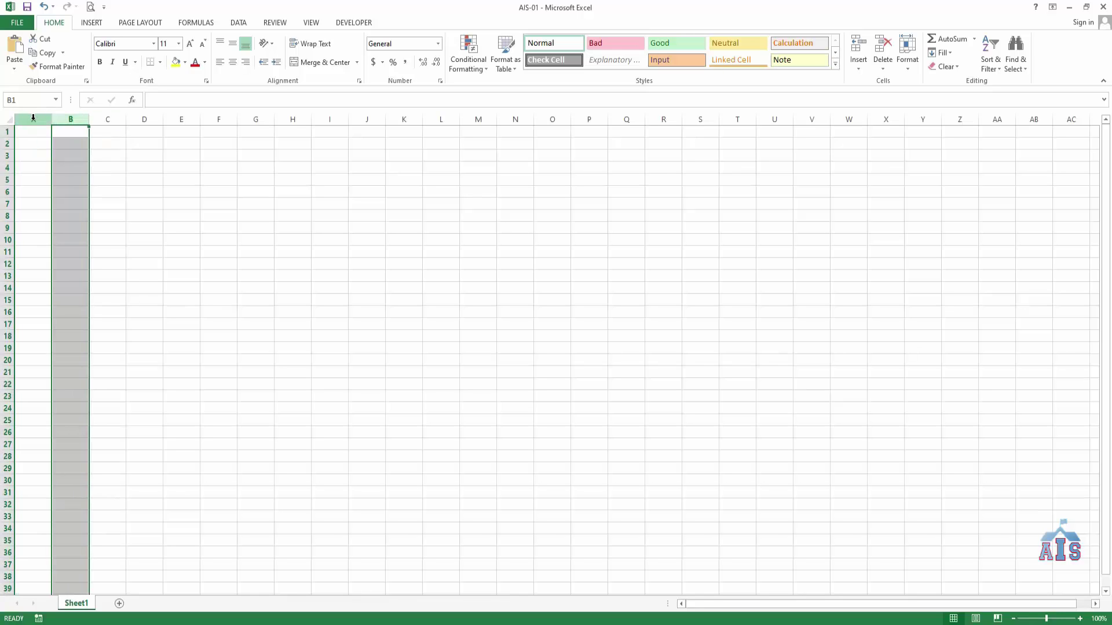
click(33, 119)
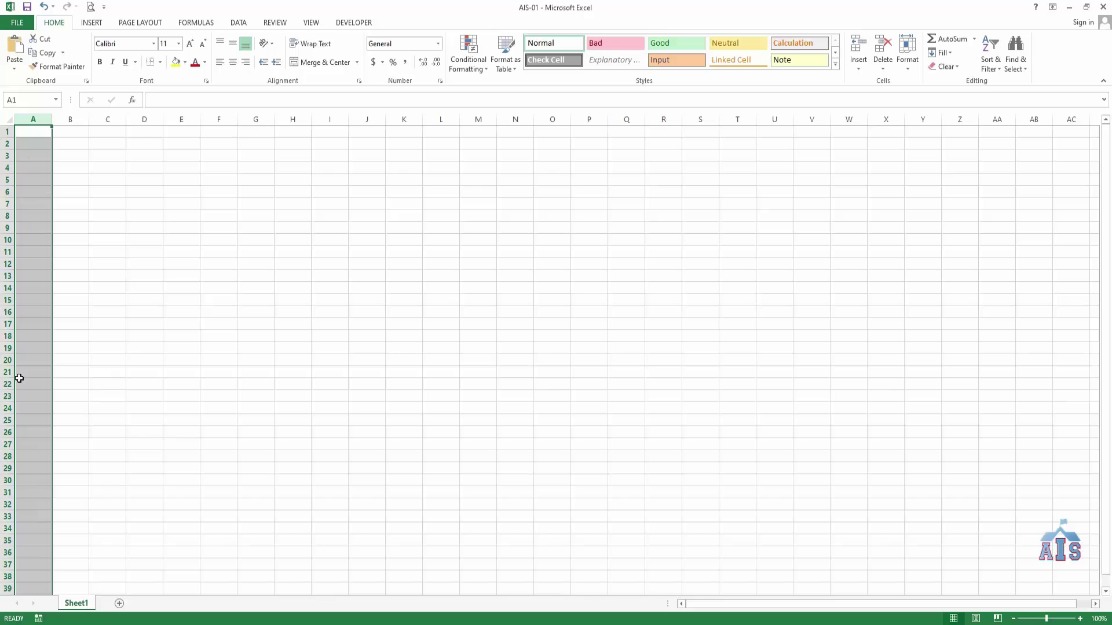
Step: Scroll the sheet back up until row 1 sits at the top of the grid
scroll(45, 197, down, 10)
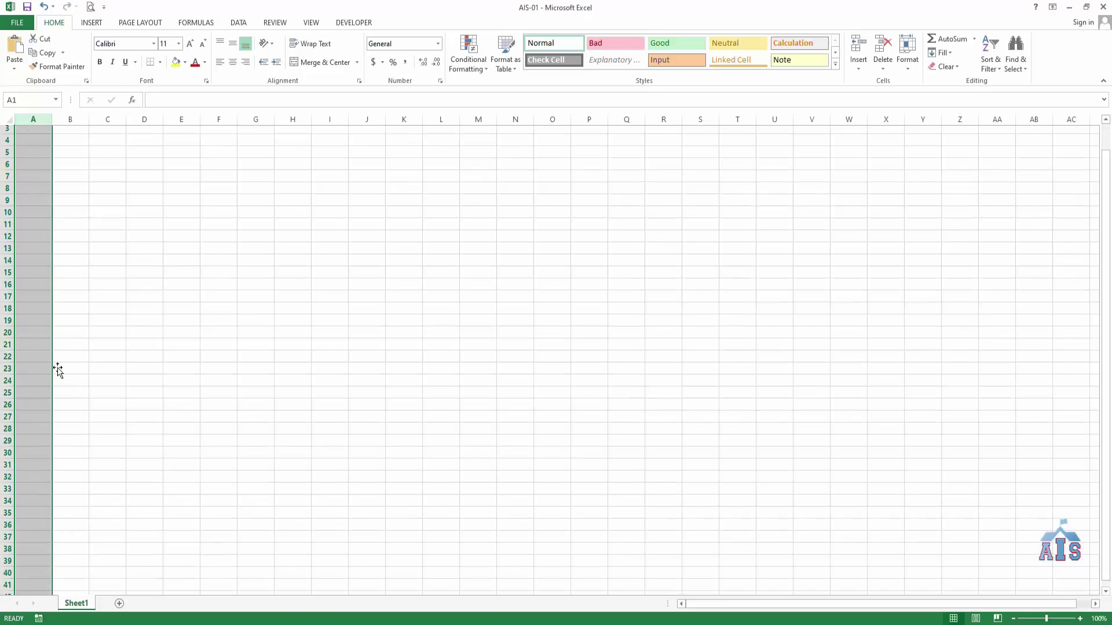
scroll(54, 367, down, 8)
scroll(40, 400, down, 8)
scroll(40, 435, down, 8)
scroll(33, 521, down, 8)
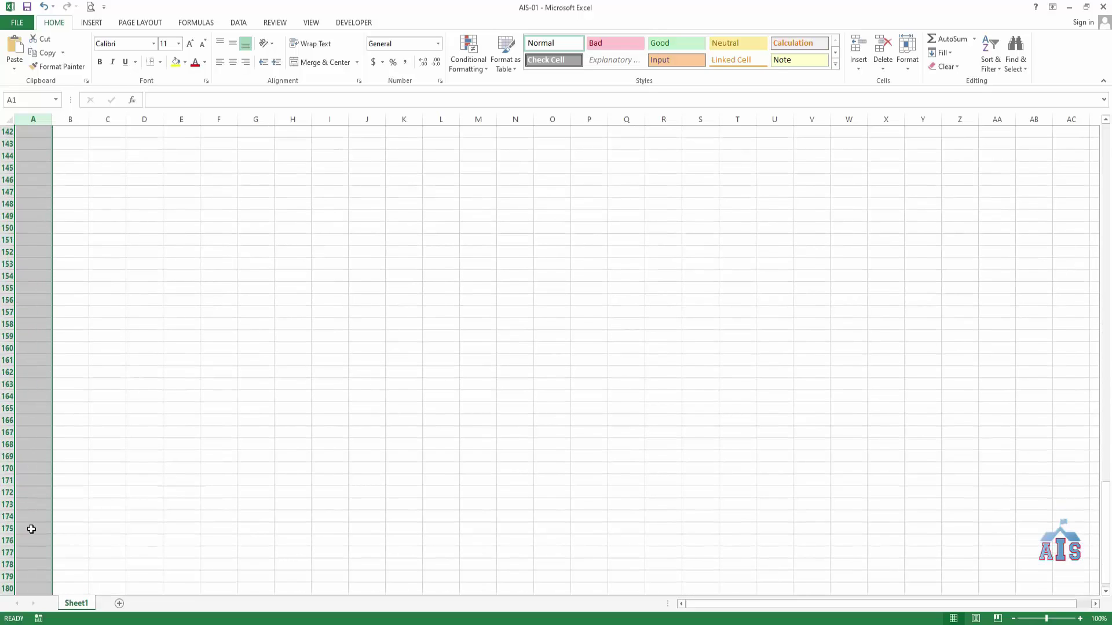
scroll(35, 515, down, 8)
scroll(38, 515, down, 9)
scroll(33, 521, down, 9)
scroll(35, 530, up, 7)
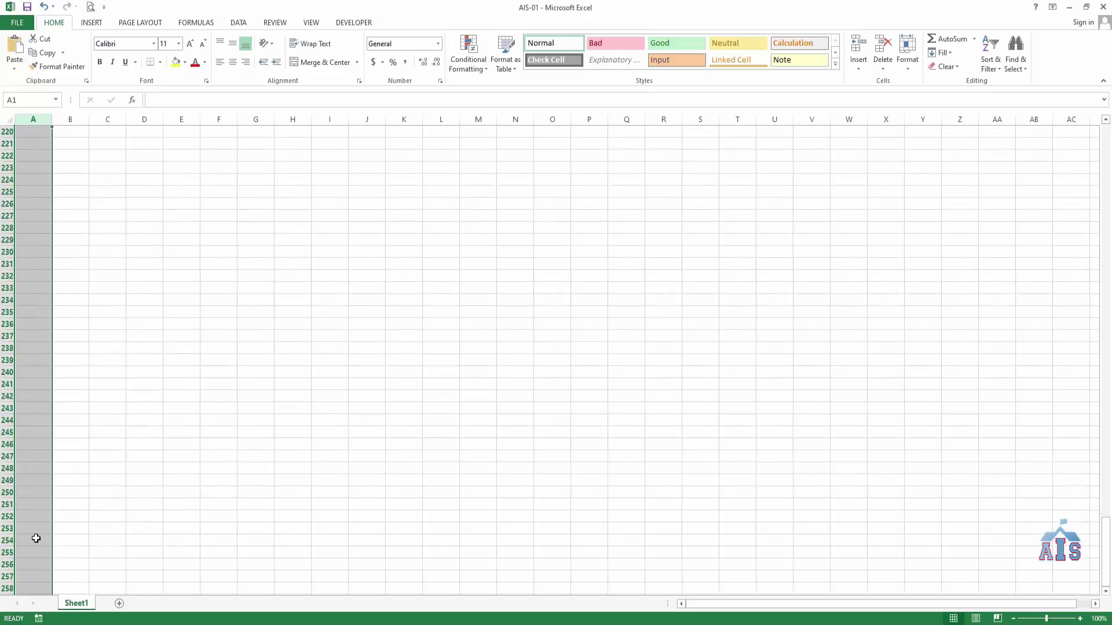
scroll(46, 509, up, 7)
scroll(64, 376, up, 7)
scroll(61, 260, up, 8)
scroll(58, 203, up, 5)
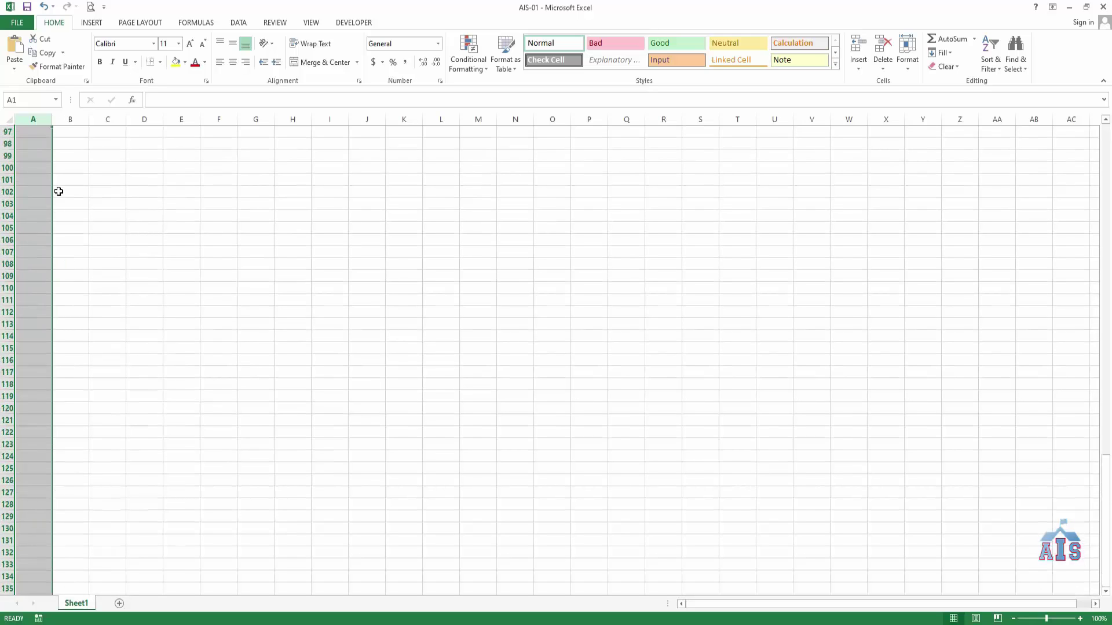
scroll(59, 197, up, 5)
scroll(46, 180, up, 7)
scroll(52, 185, up, 10)
scroll(58, 196, up, 5)
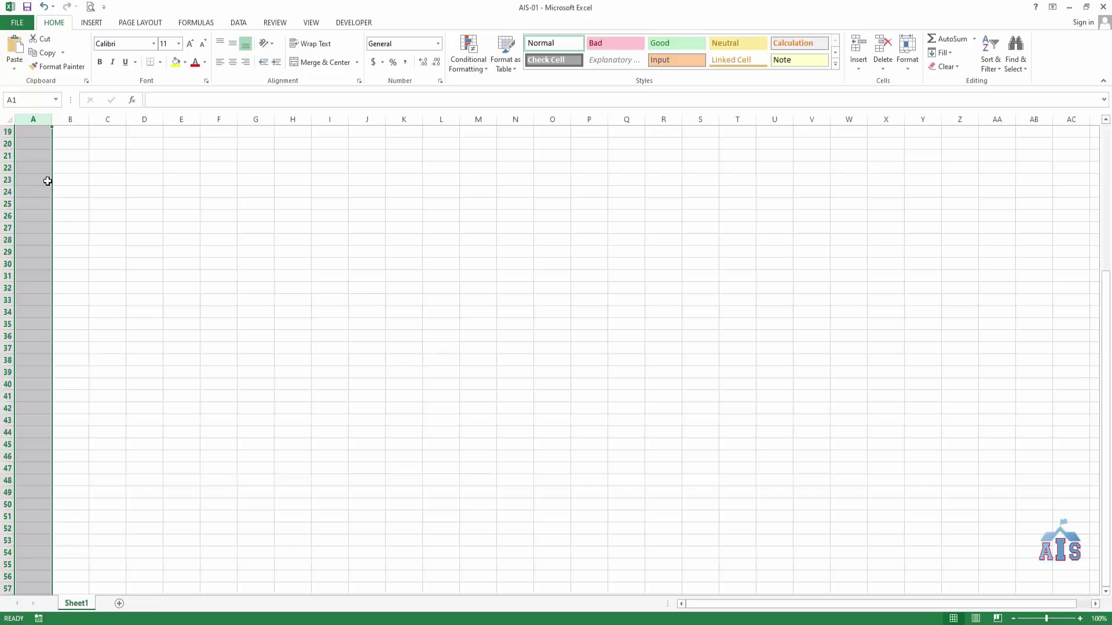
scroll(45, 183, up, 7)
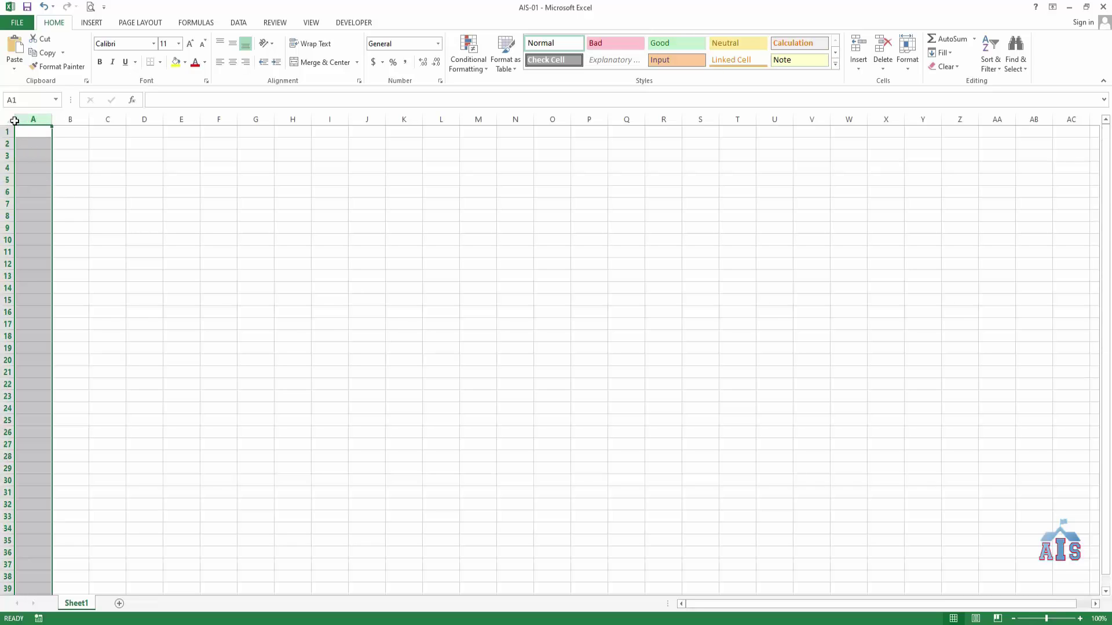
Step: Select columns B, C, D and E in turn, then the range A1:B6
click(70, 119)
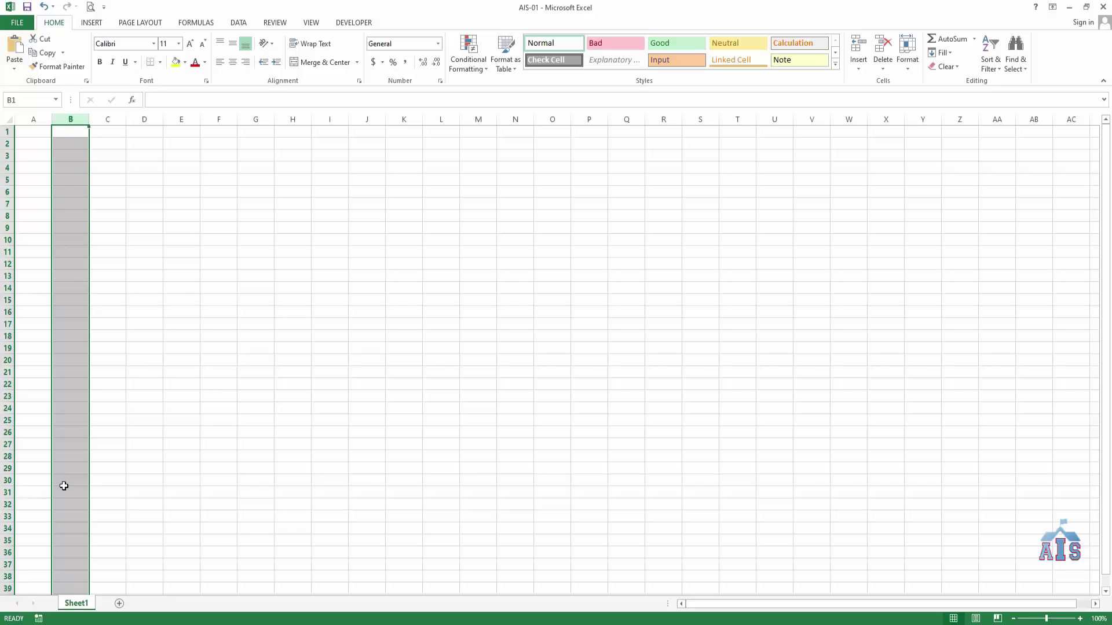
click(113, 117)
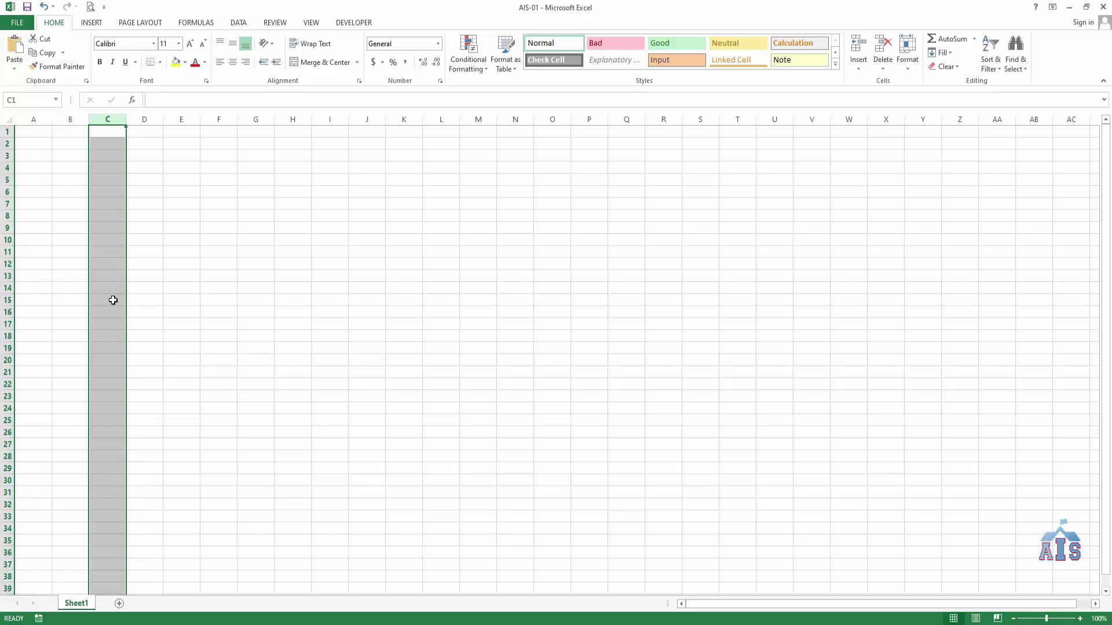
click(149, 120)
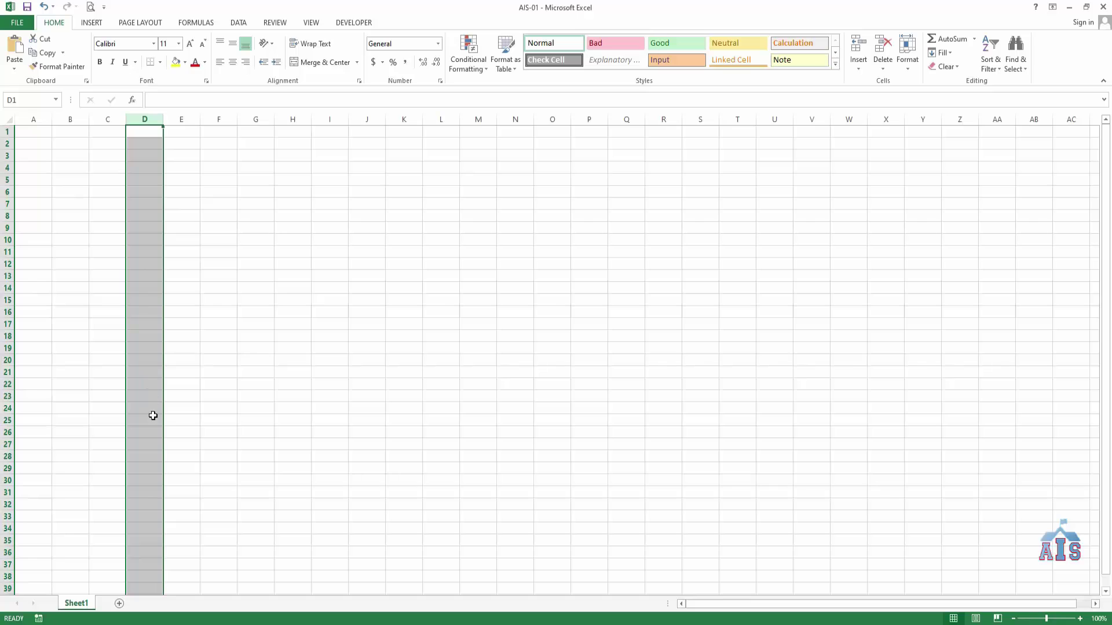
click(182, 119)
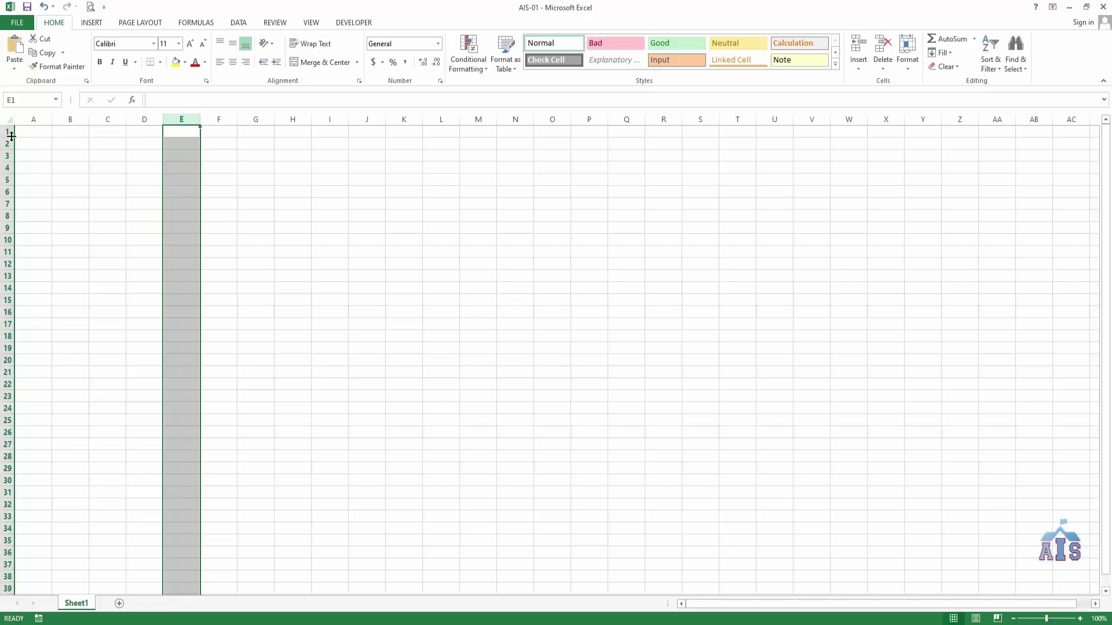
drag(32, 133, 64, 194)
Step: Move through cells A1, B1, B2, F8, E6, E2, E1, A1, B1, then select row 1
click(33, 133)
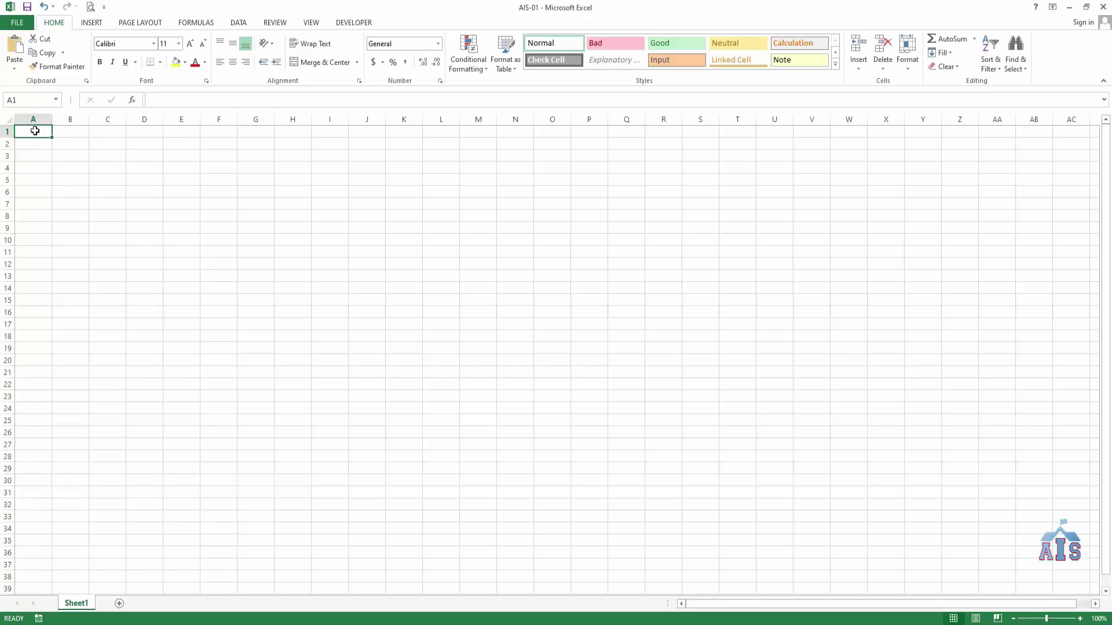
click(65, 131)
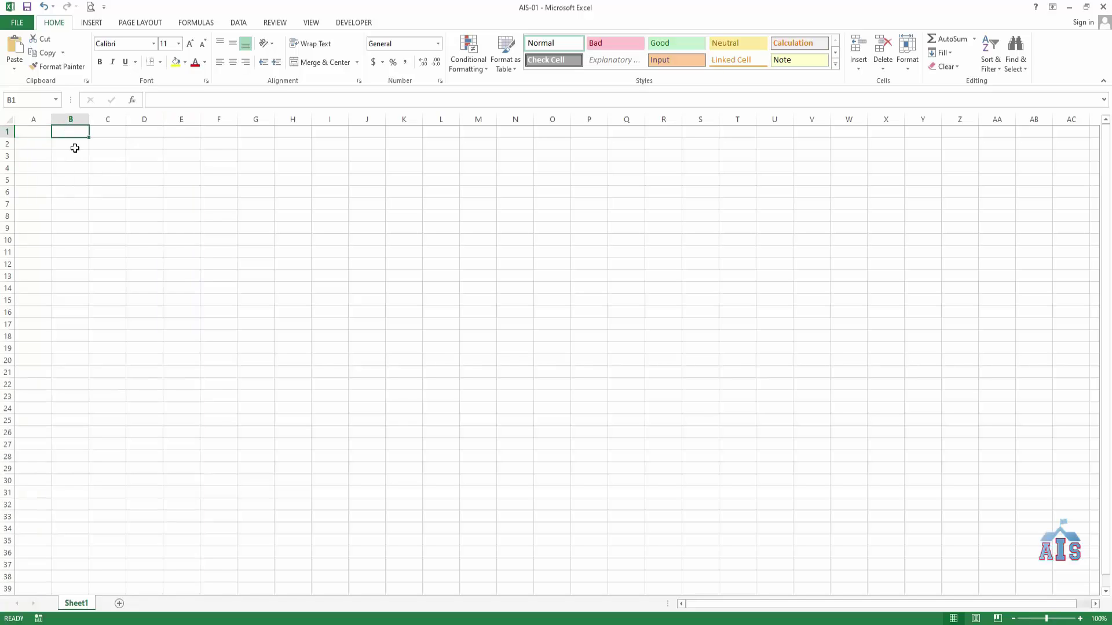
click(75, 146)
click(212, 213)
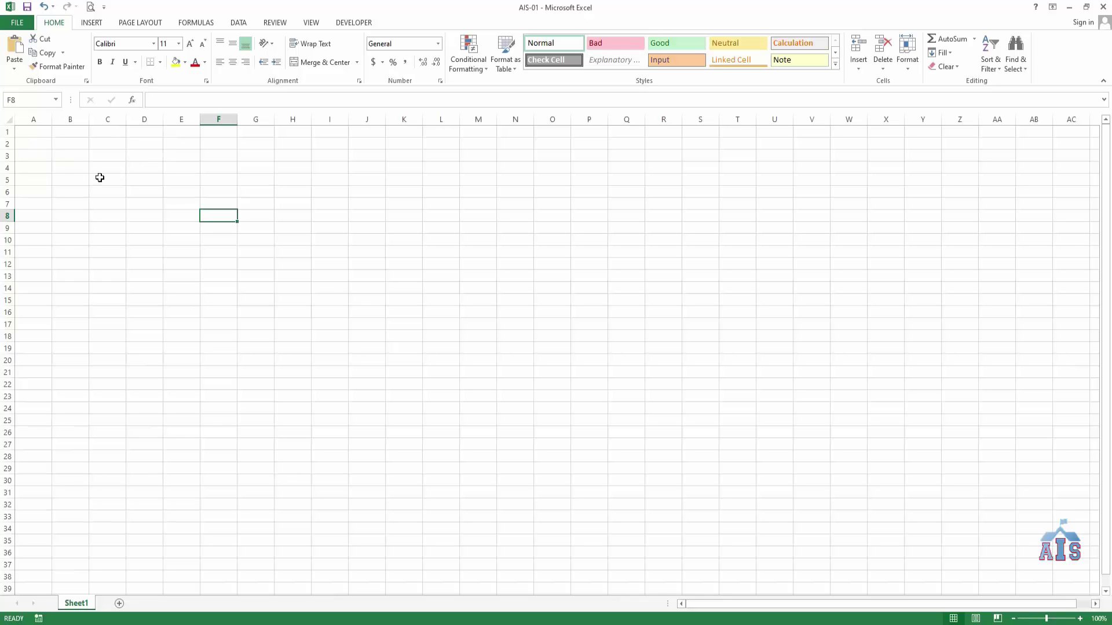
click(186, 191)
click(184, 143)
click(184, 132)
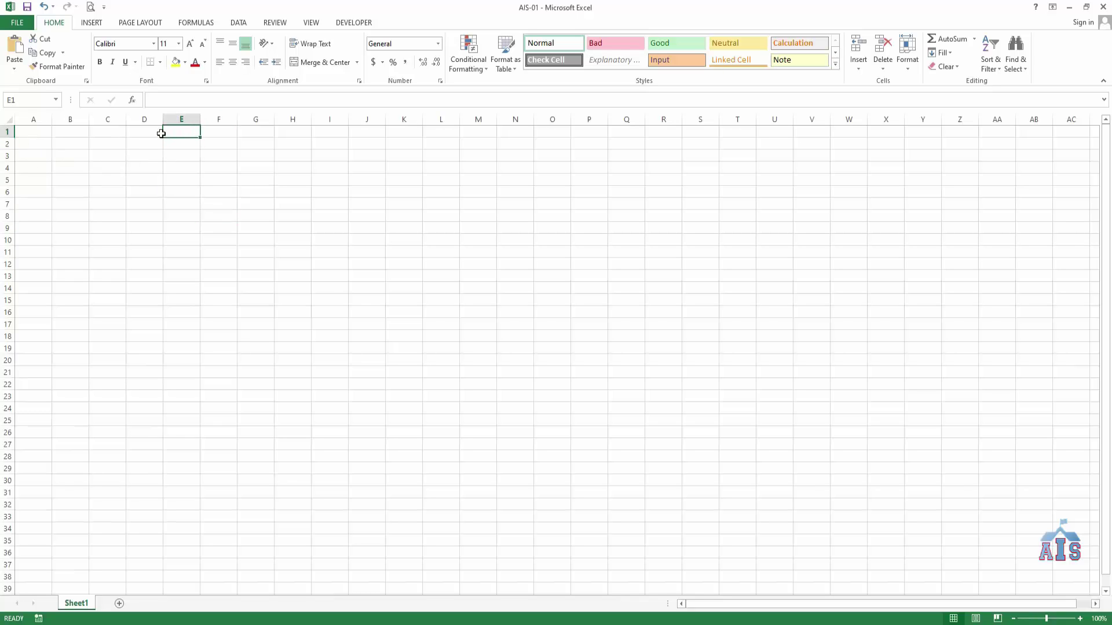
click(36, 133)
click(78, 128)
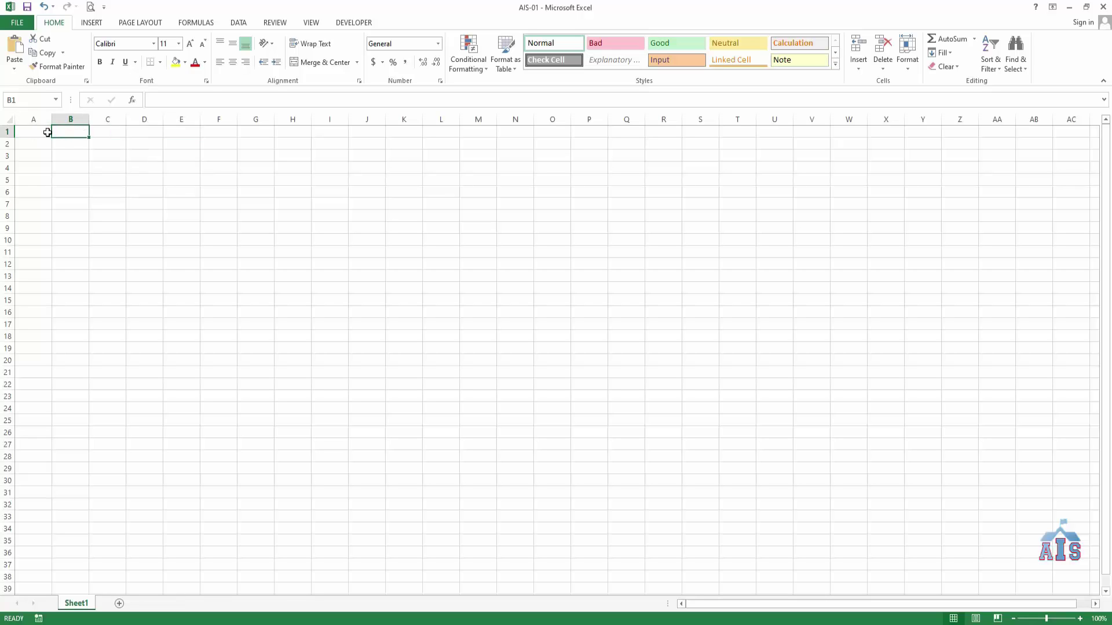
click(5, 132)
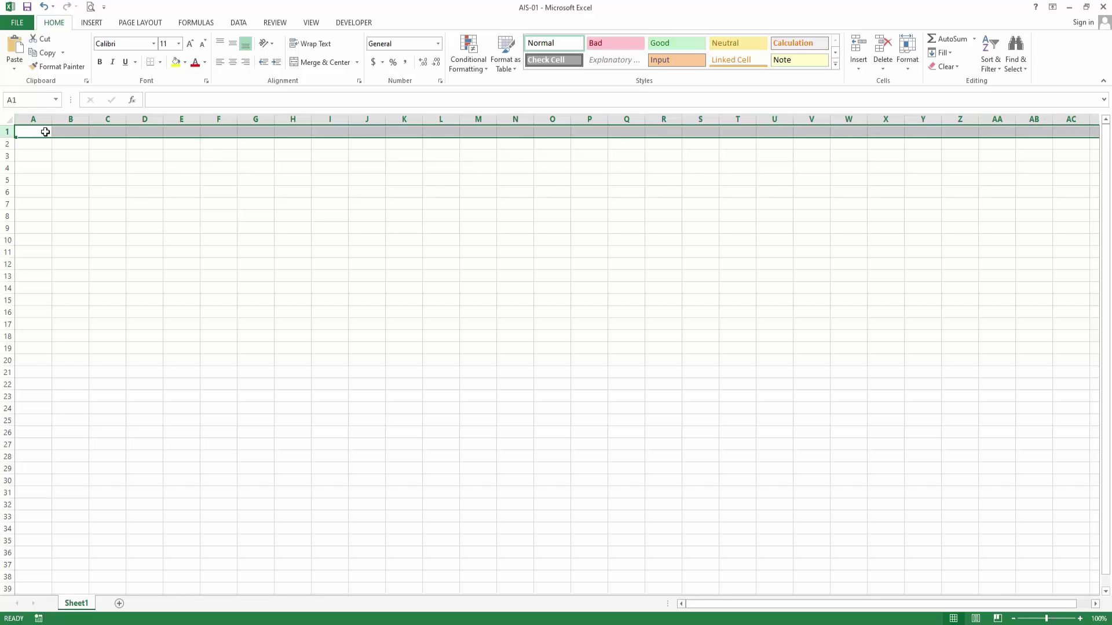
click(36, 131)
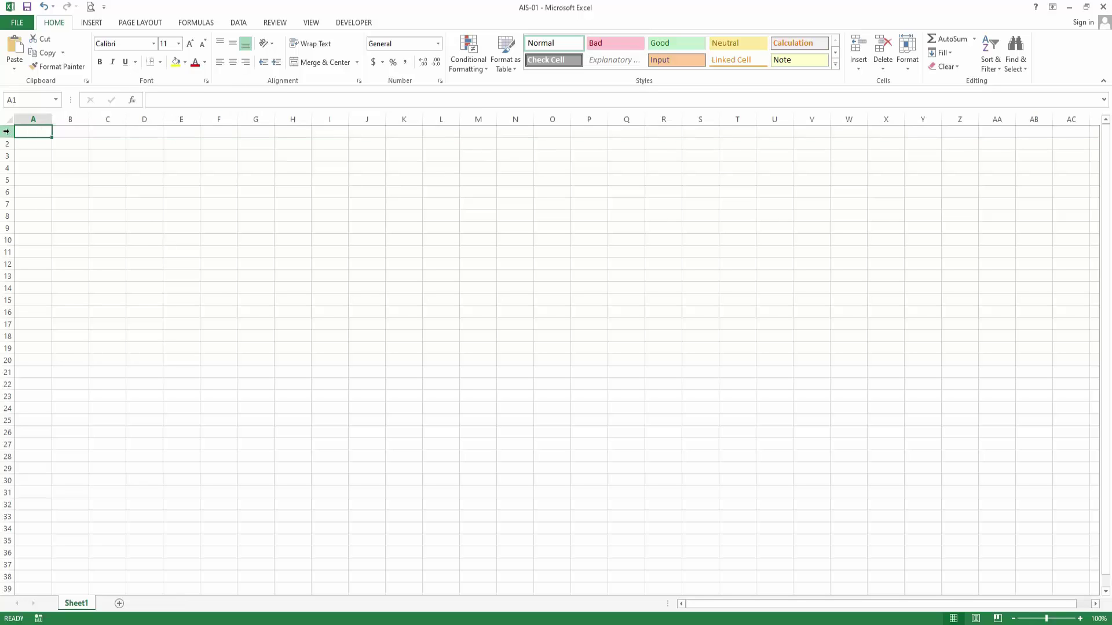
drag(5, 132, 3, 493)
click(36, 134)
click(4, 131)
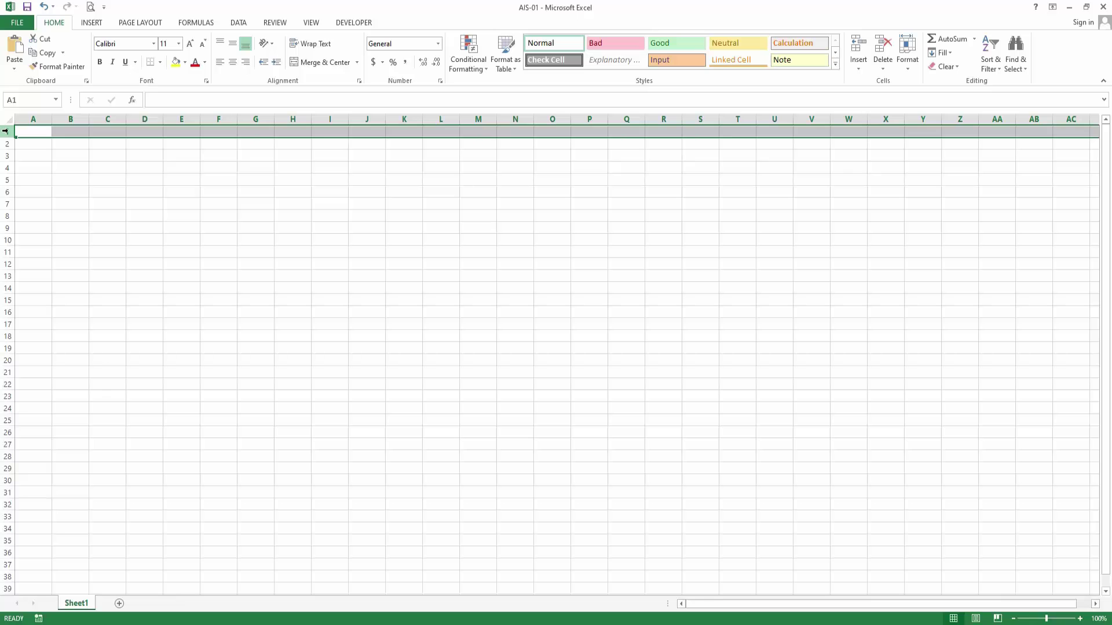
Step: Jump with Ctrl+Down to cell A1048576, back up to A1, and down to the last row again
key(ctrl+Down)
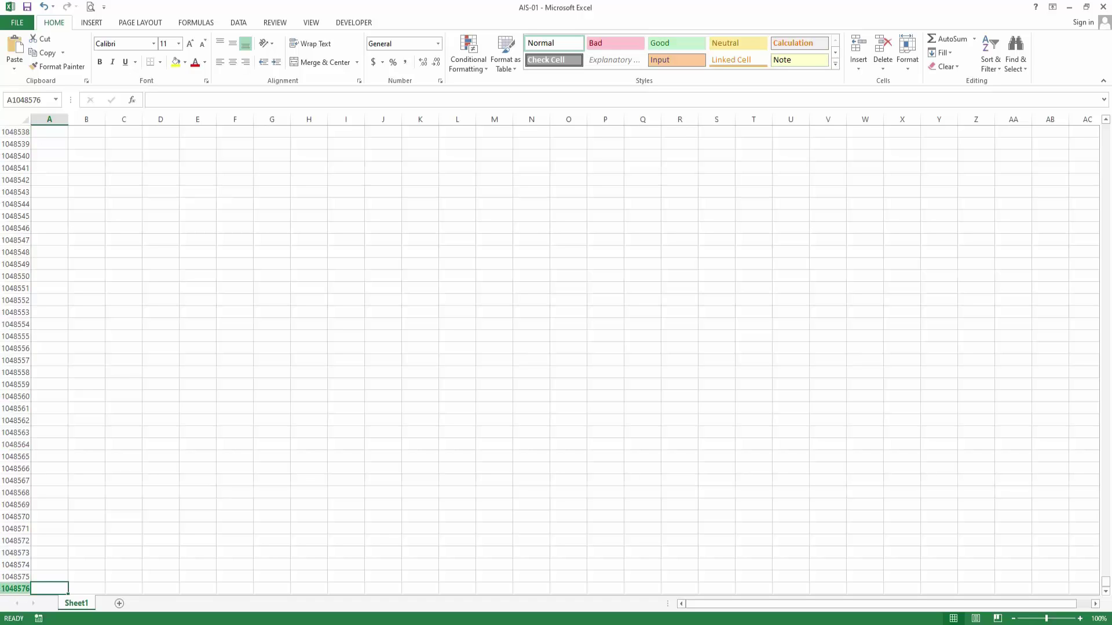
right_click(16, 602)
key(Escape)
right_click(23, 605)
key(Escape)
right_click(25, 605)
key(Escape)
key(ctrl+Up)
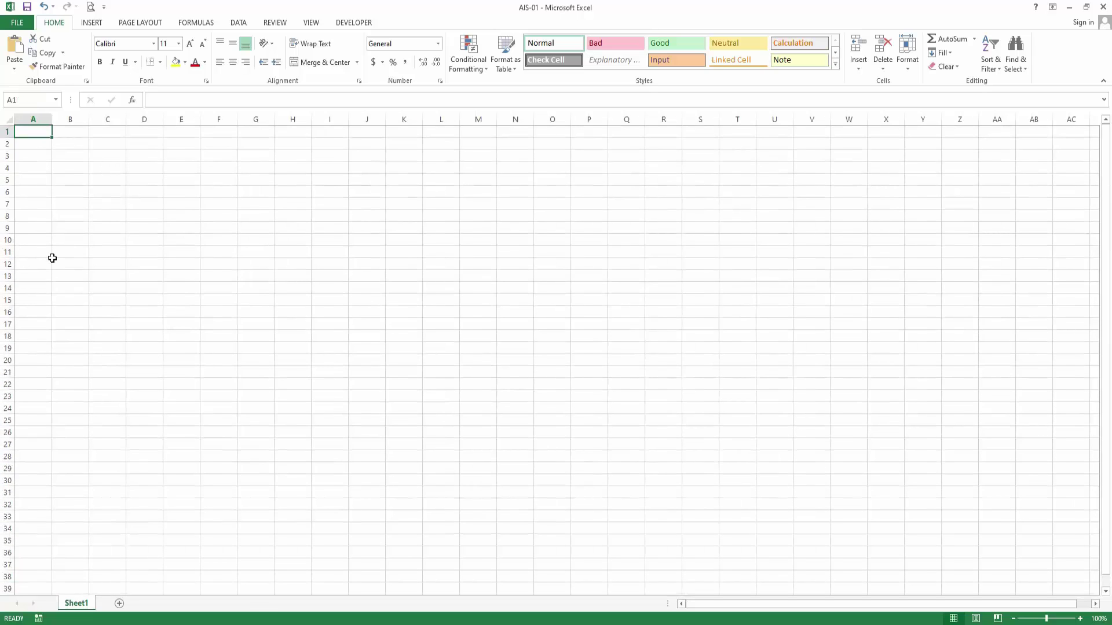
key(ctrl+Down)
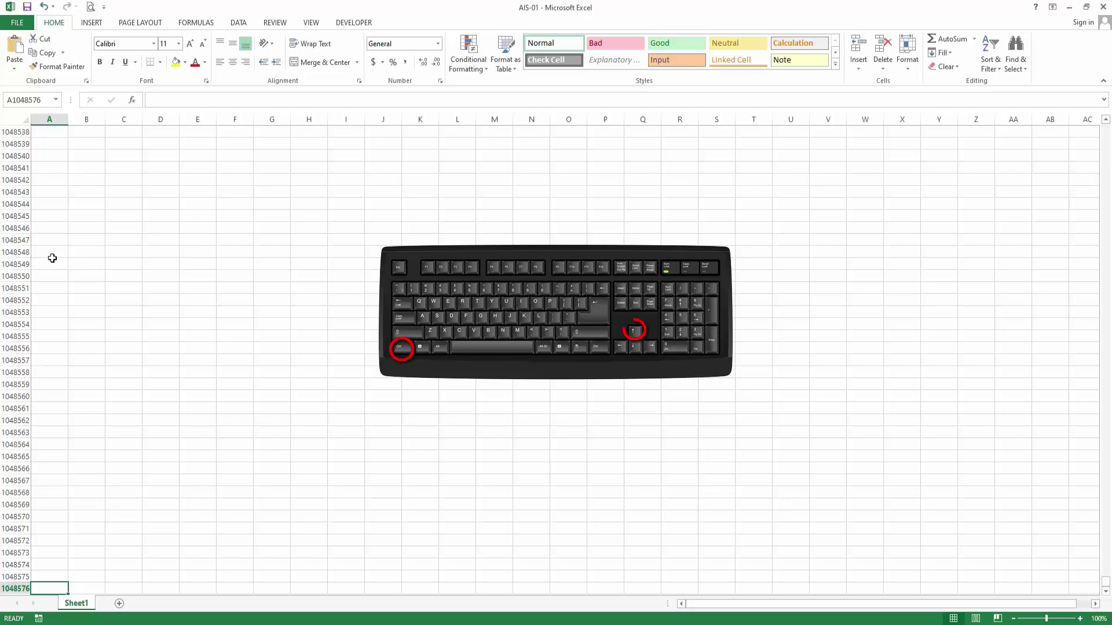
Step: Jump from cell A1048576 back to A1 with Ctrl+Up
key(ctrl+Up)
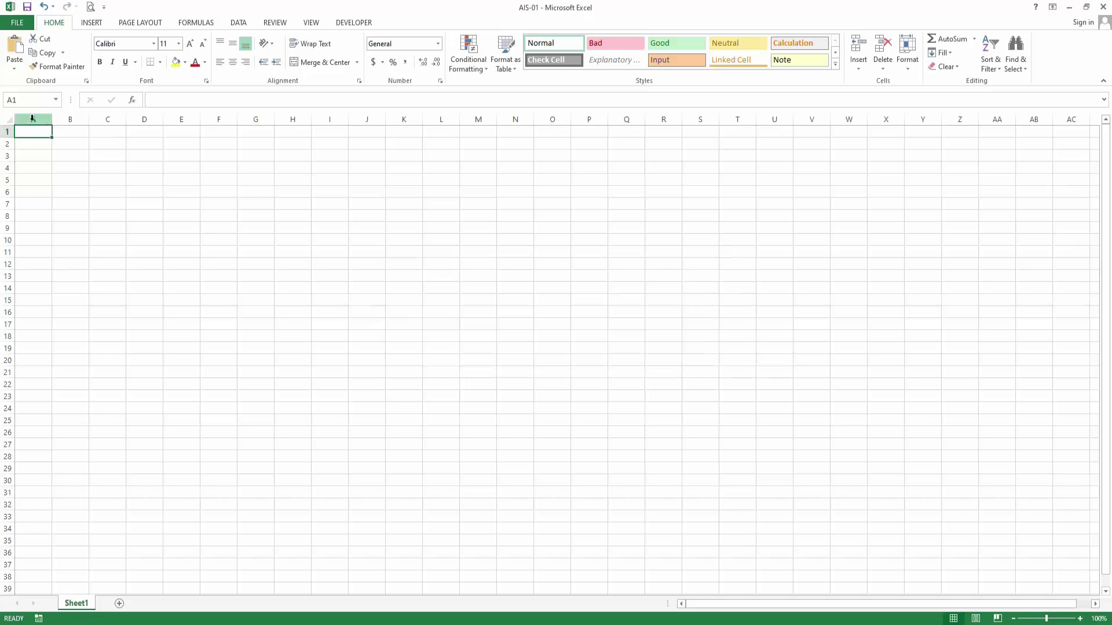
Step: Select column B, then column C, ending with all of column A selected
click(76, 116)
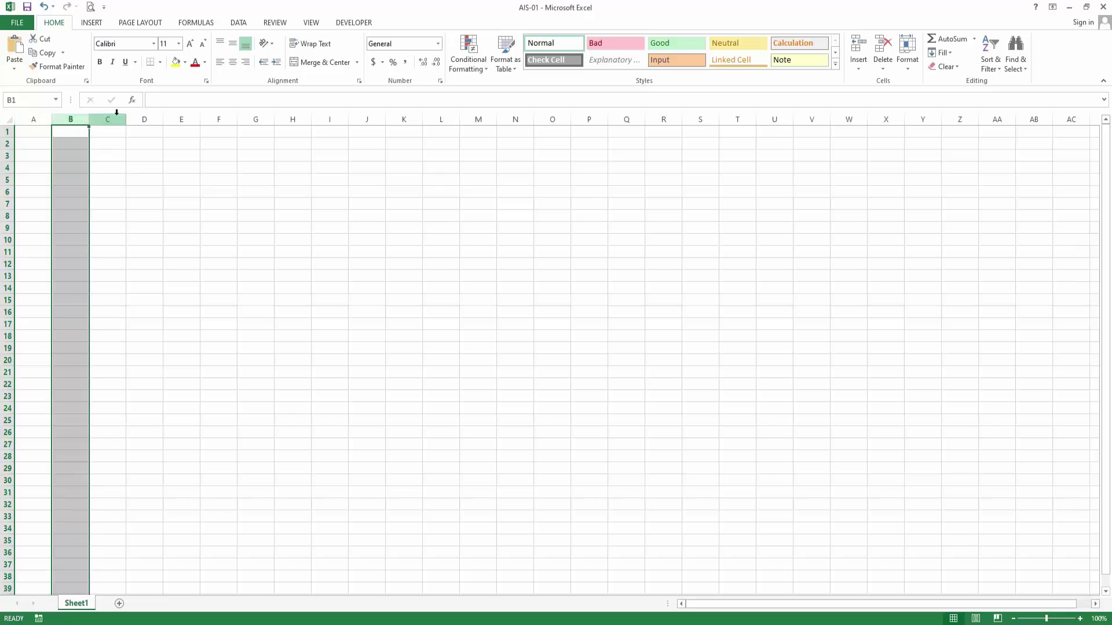
click(115, 117)
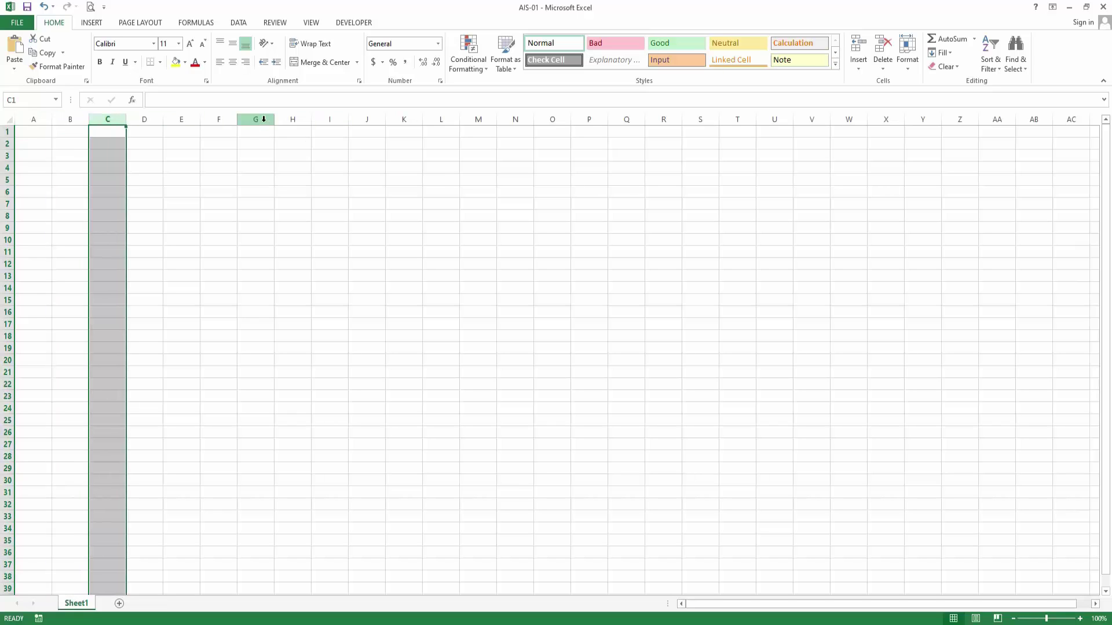
click(33, 119)
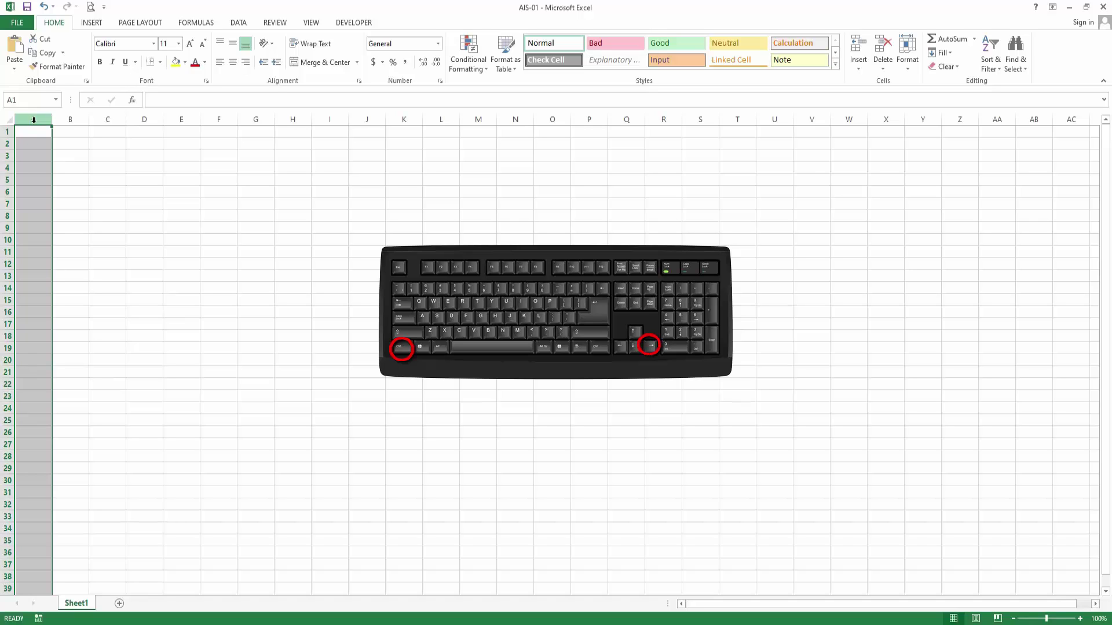
Step: Jump across the empty row to XFD1, the sheet's last column, then return to A1
key(ctrl+Right)
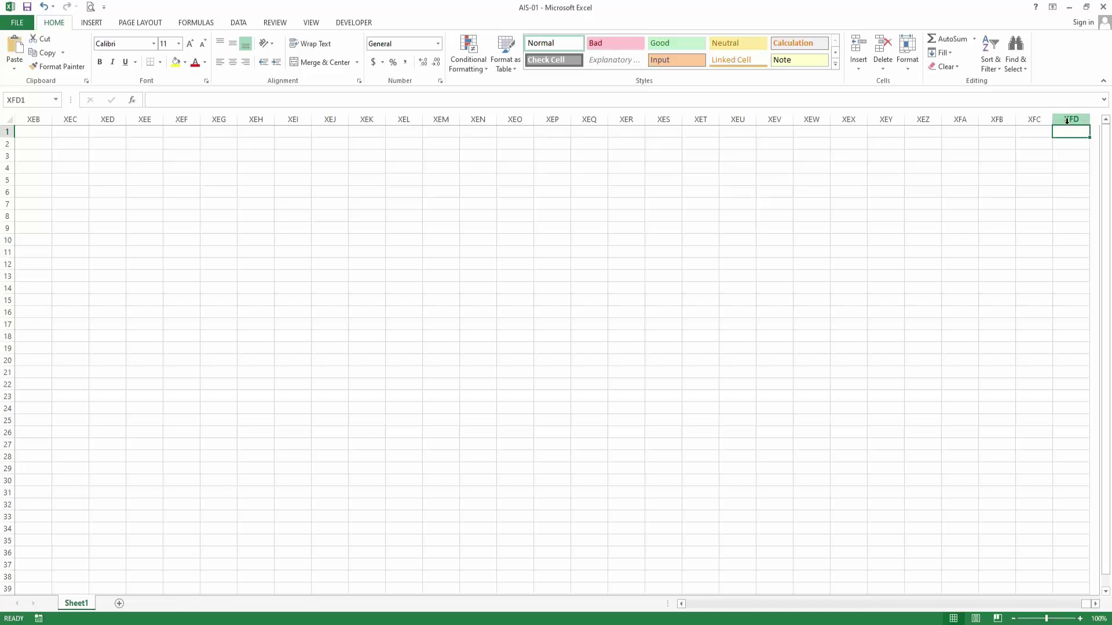
key(ctrl+Home)
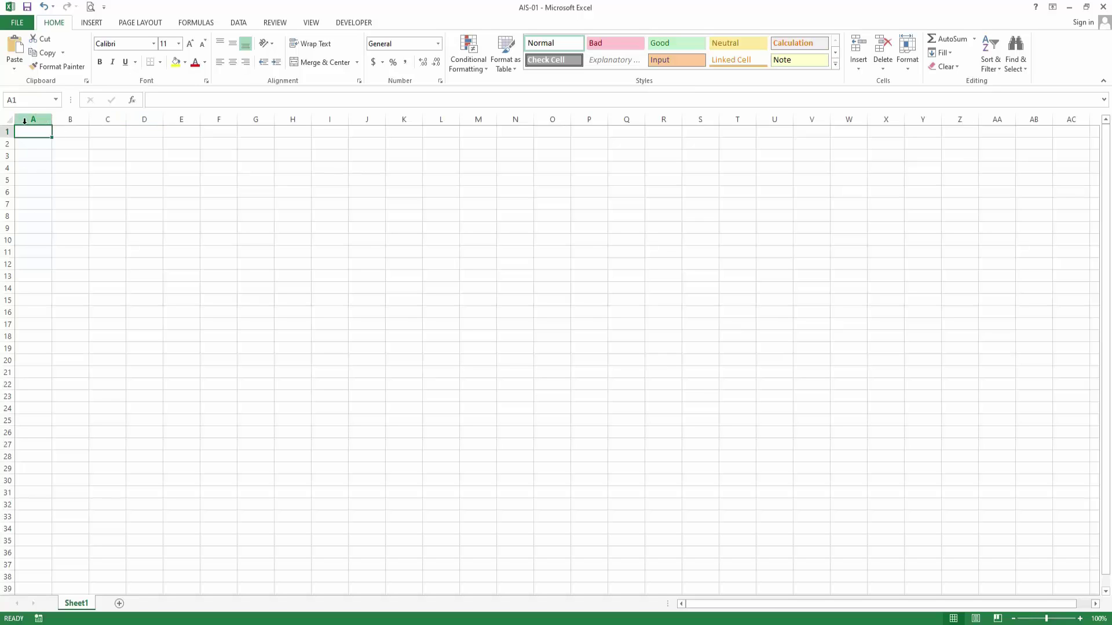
Step: Turn on R1C1 reference style in Excel Options' Formulas settings so column headers show numbers
click(17, 23)
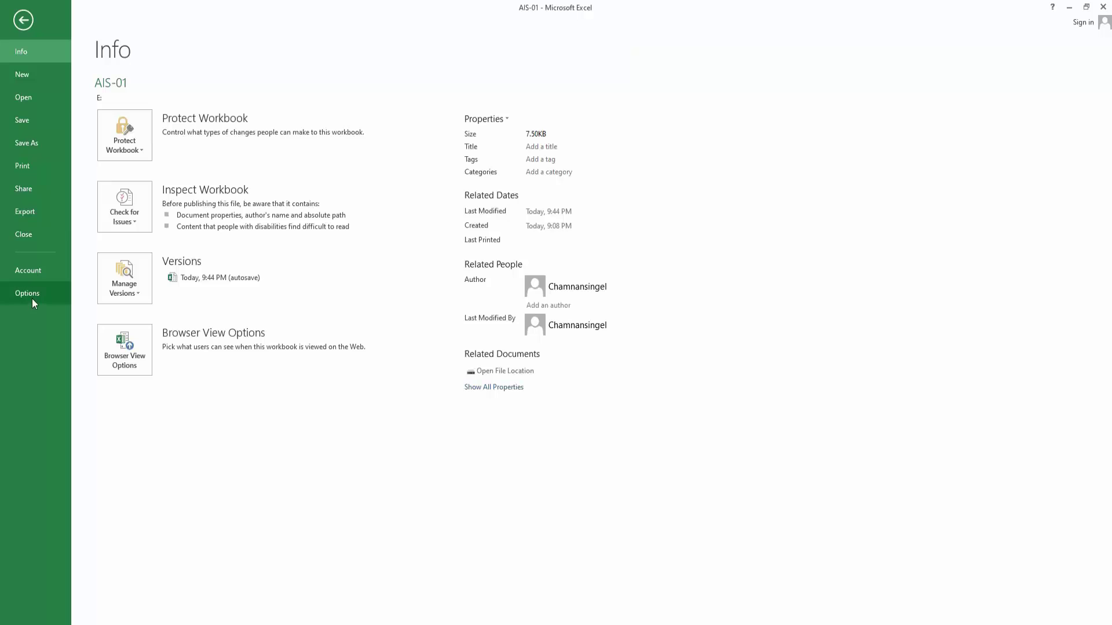
click(27, 293)
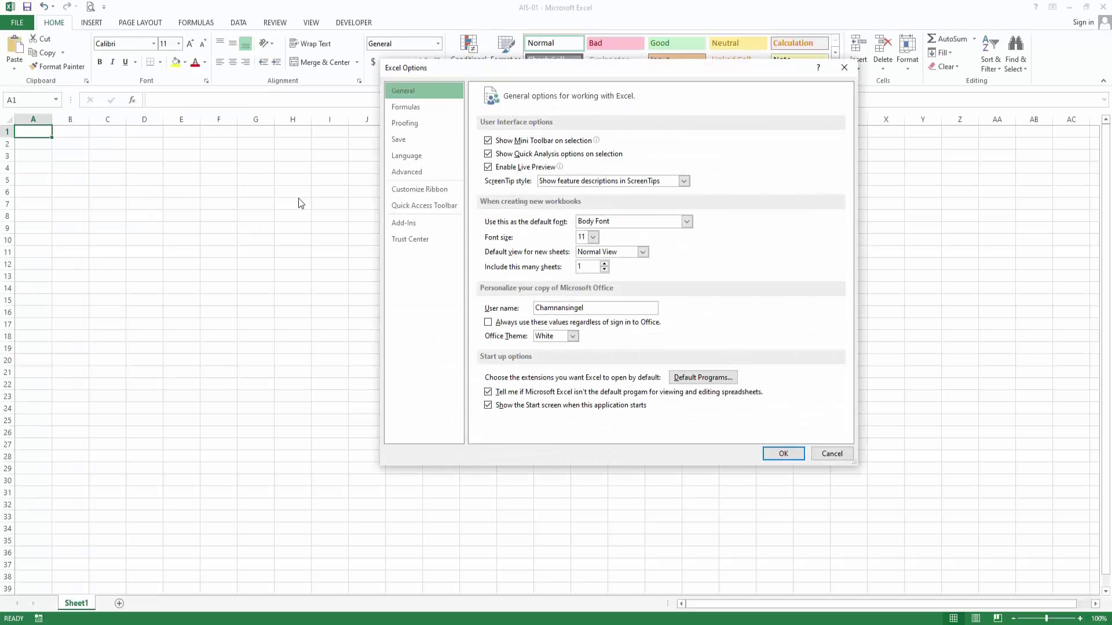
click(406, 108)
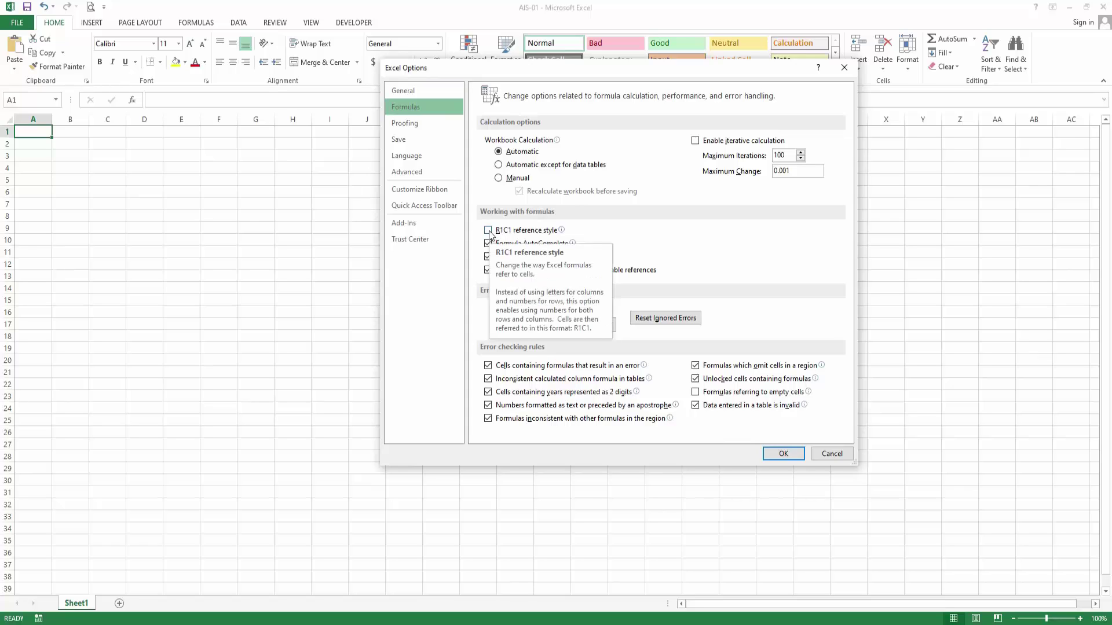
click(488, 230)
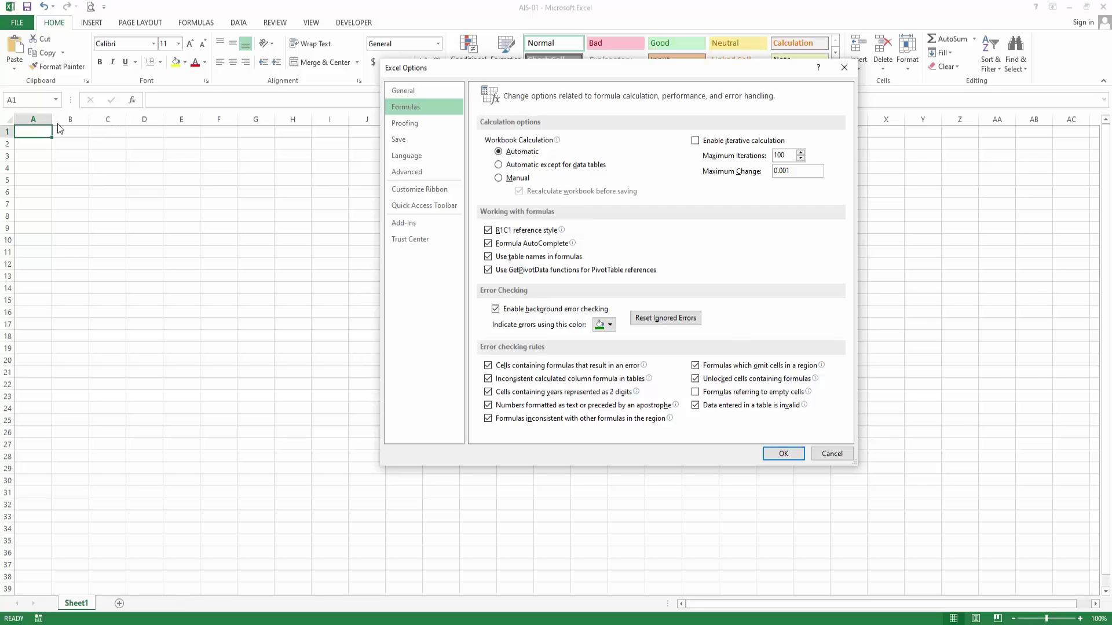
click(783, 453)
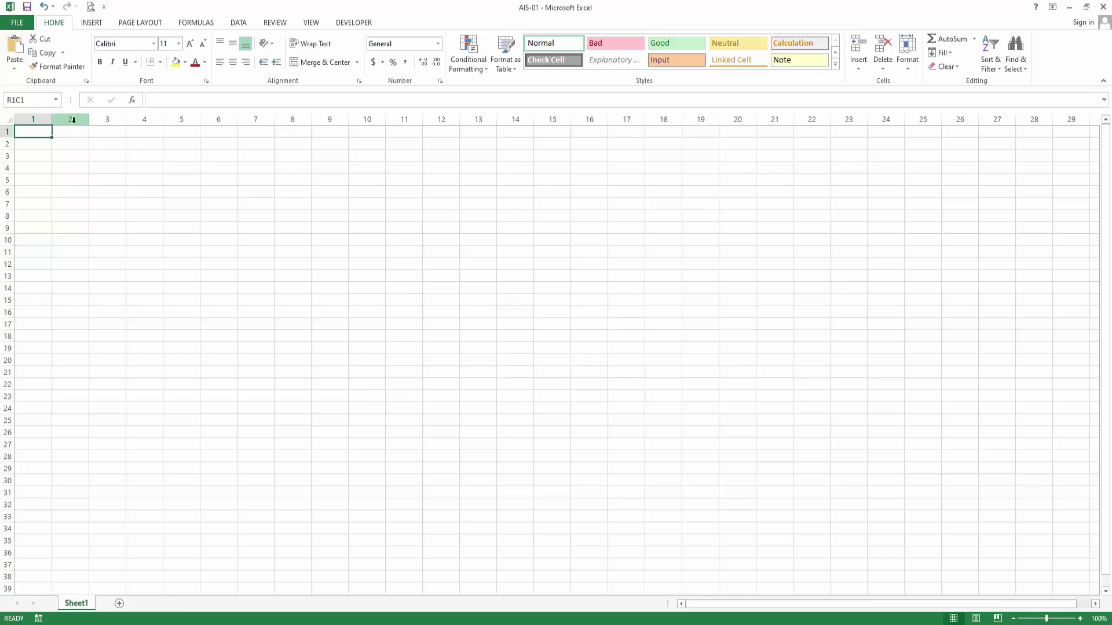
click(29, 118)
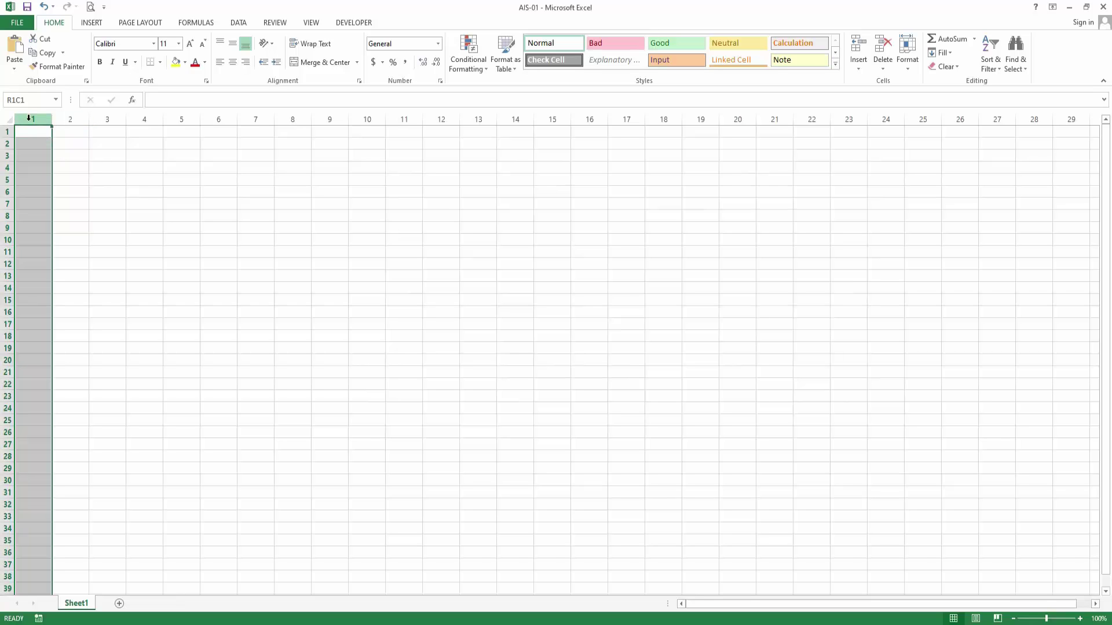
key(ctrl+Right)
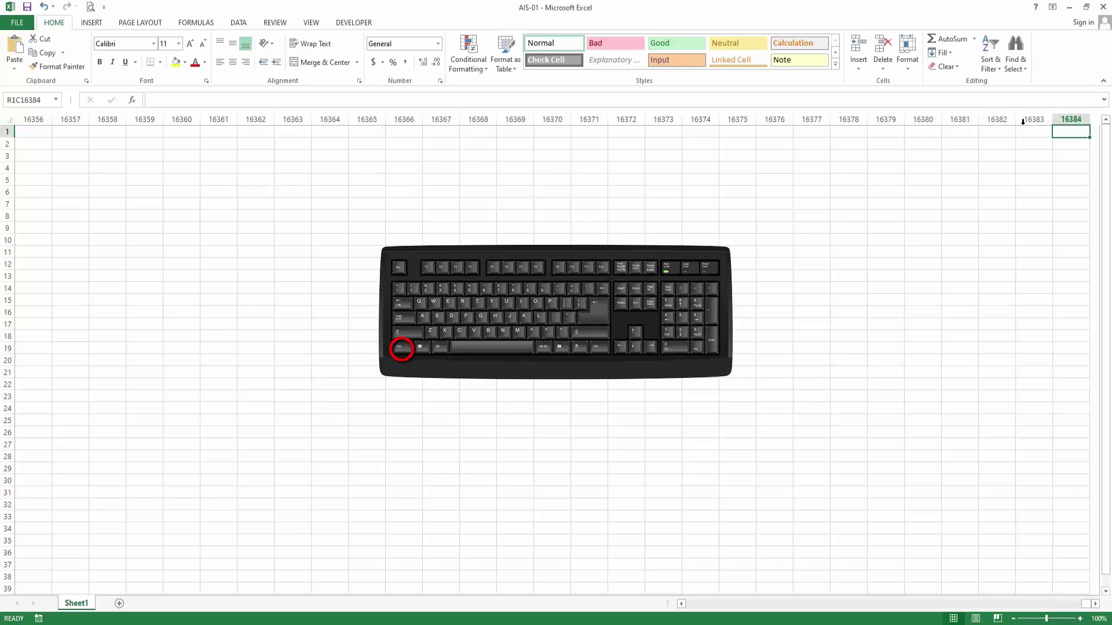
key(ctrl+Left)
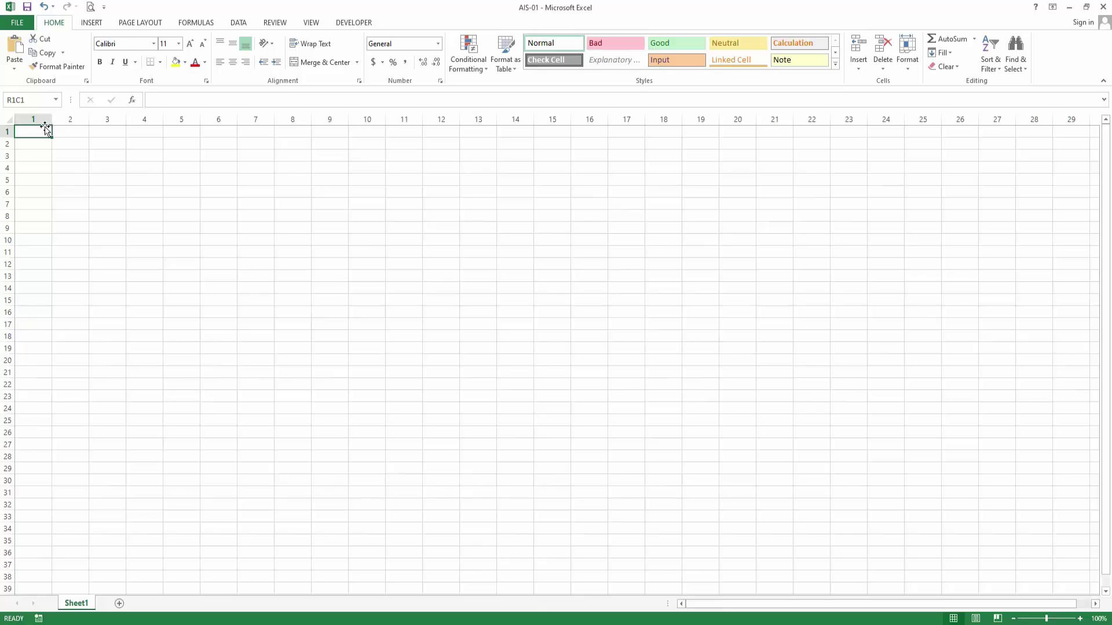
click(71, 136)
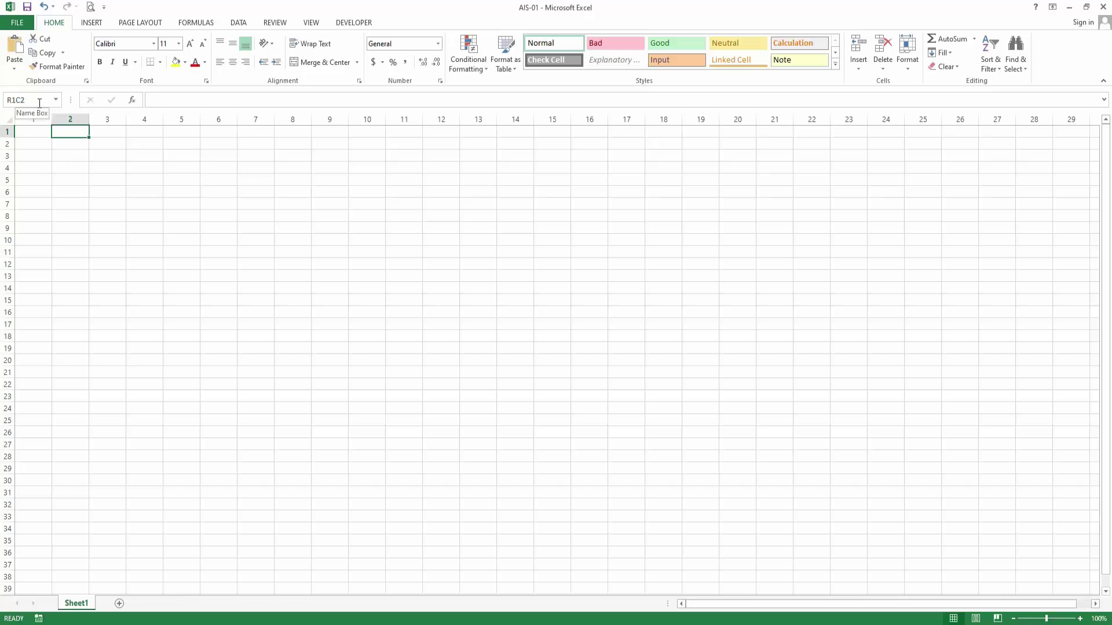
click(40, 131)
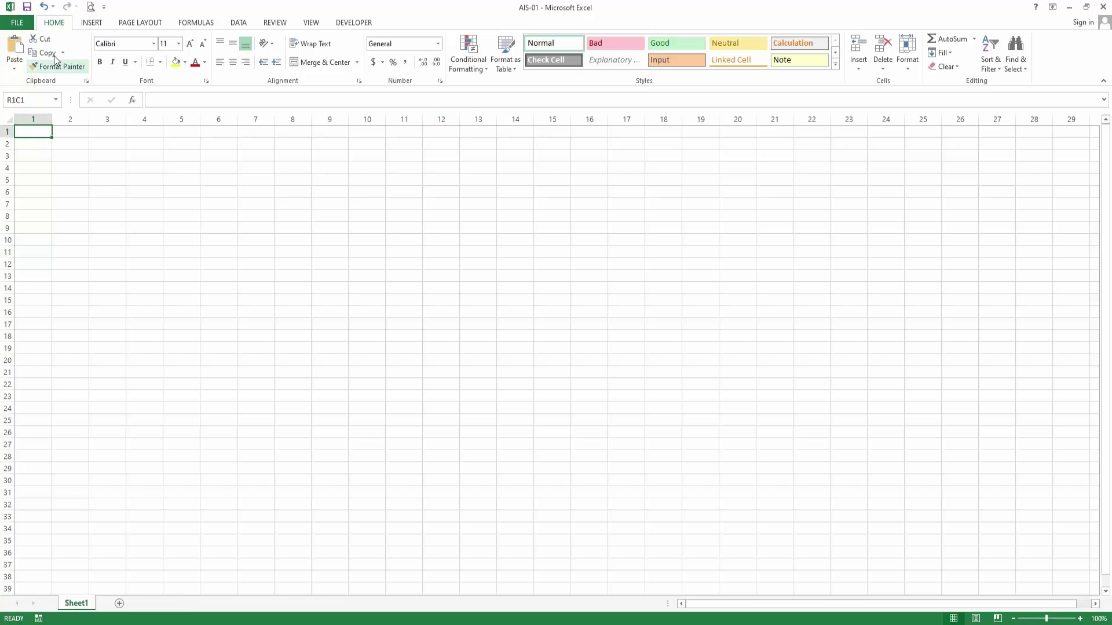
Step: Uncheck R1C1 reference style in Excel Options' Formulas settings to restore lettered A1-style columns
click(16, 23)
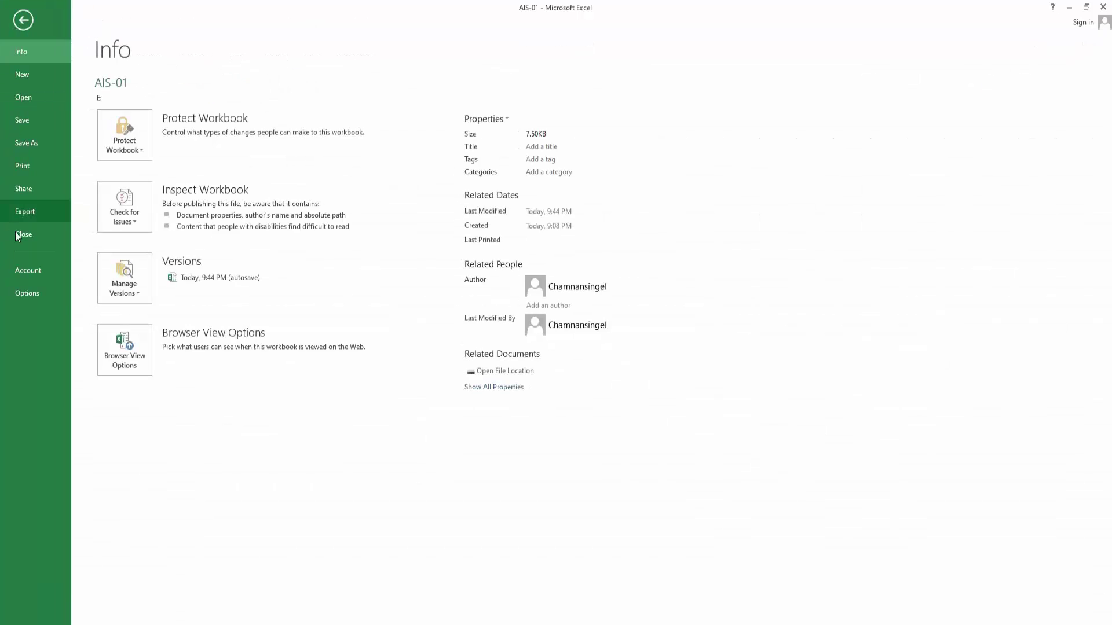
click(28, 292)
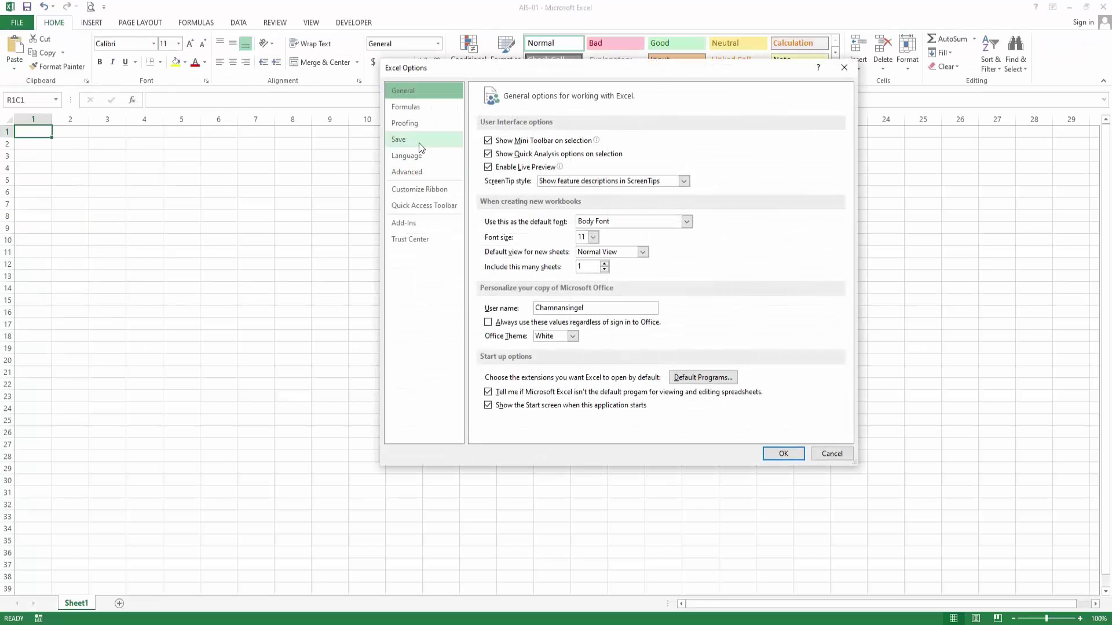
click(412, 106)
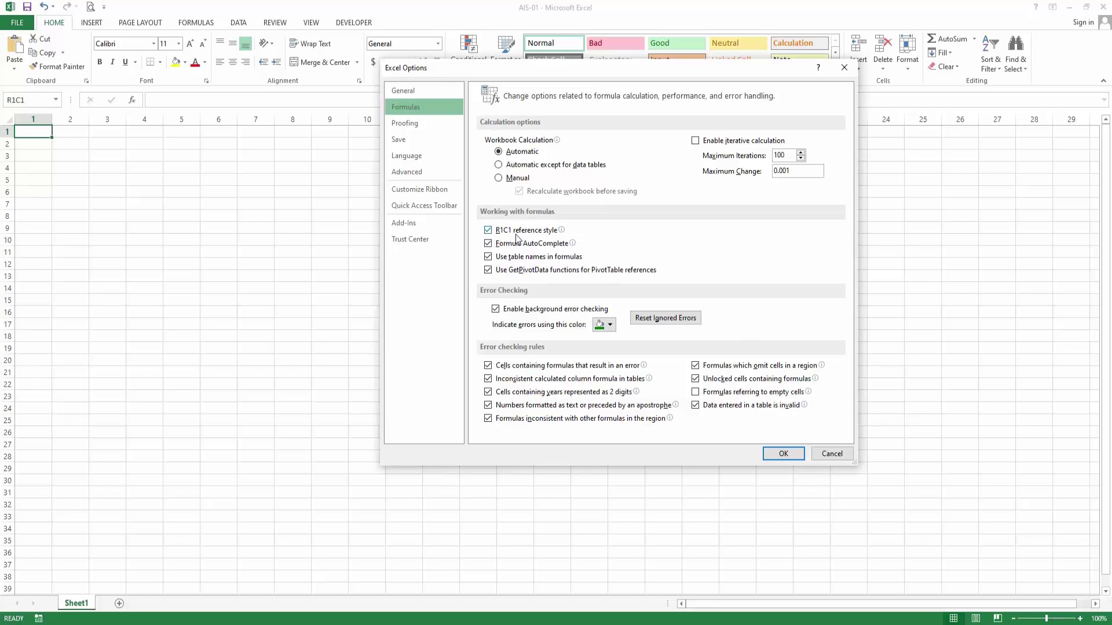
mouse_move(490, 231)
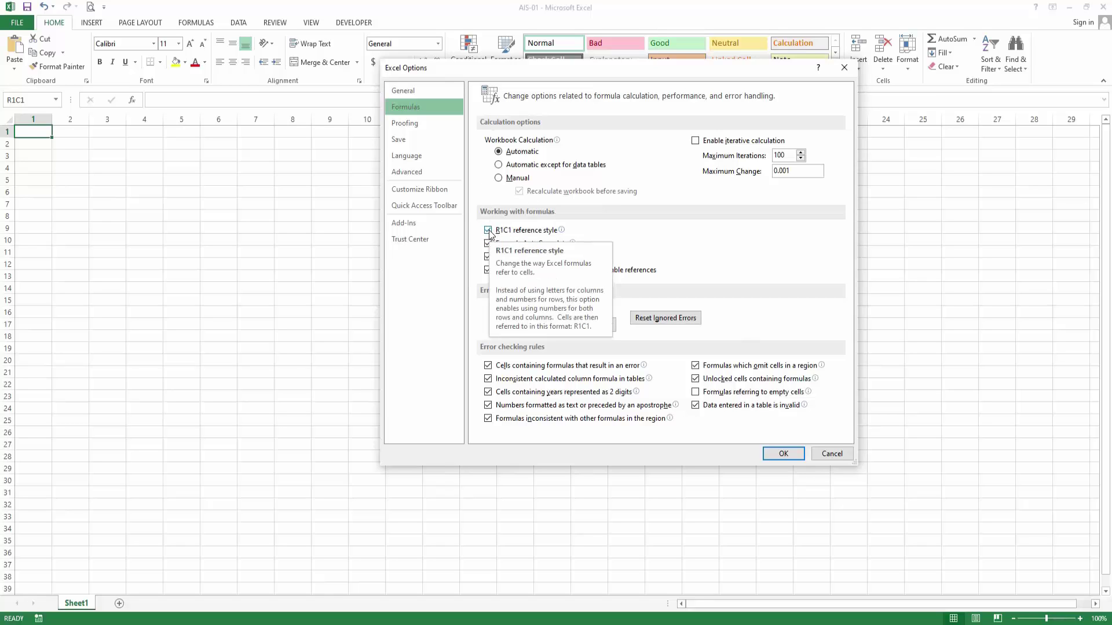
click(489, 231)
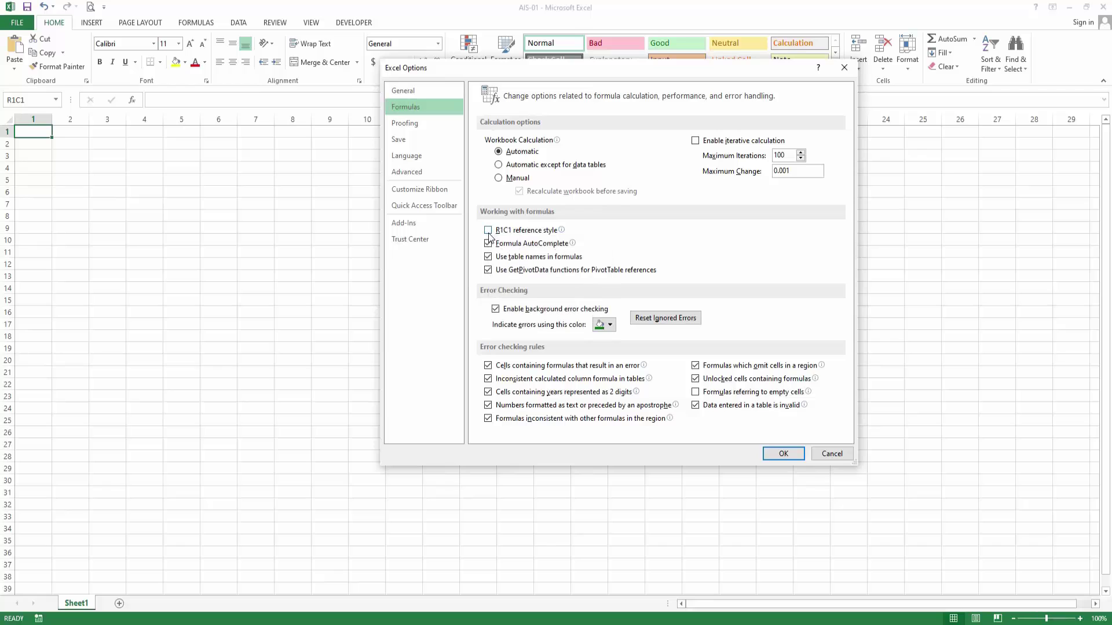
click(783, 454)
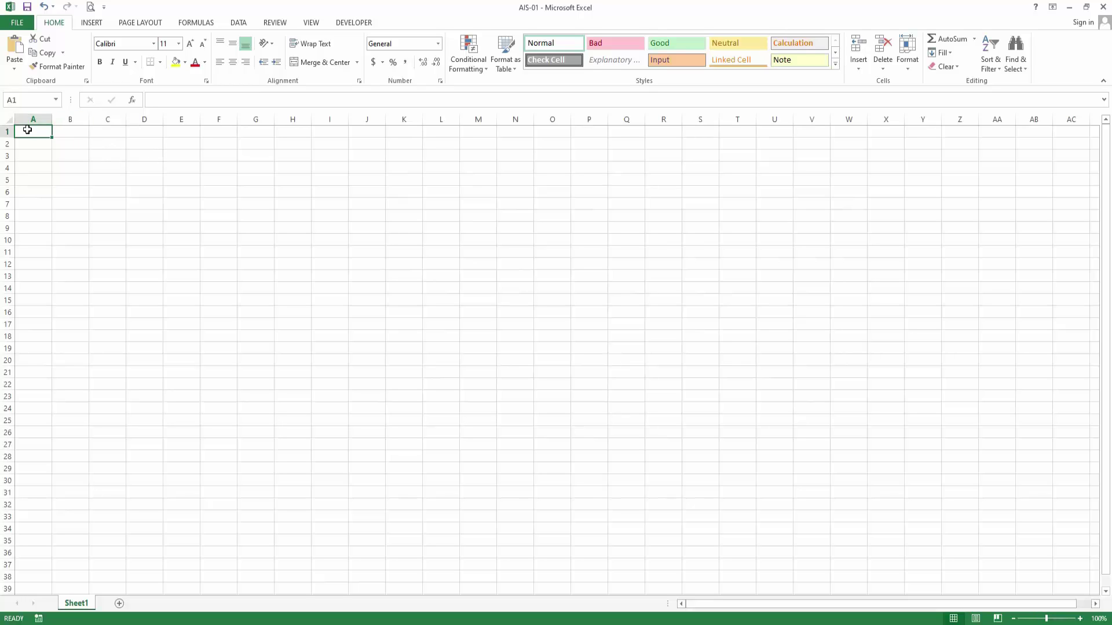
click(72, 156)
click(82, 136)
click(44, 136)
click(70, 133)
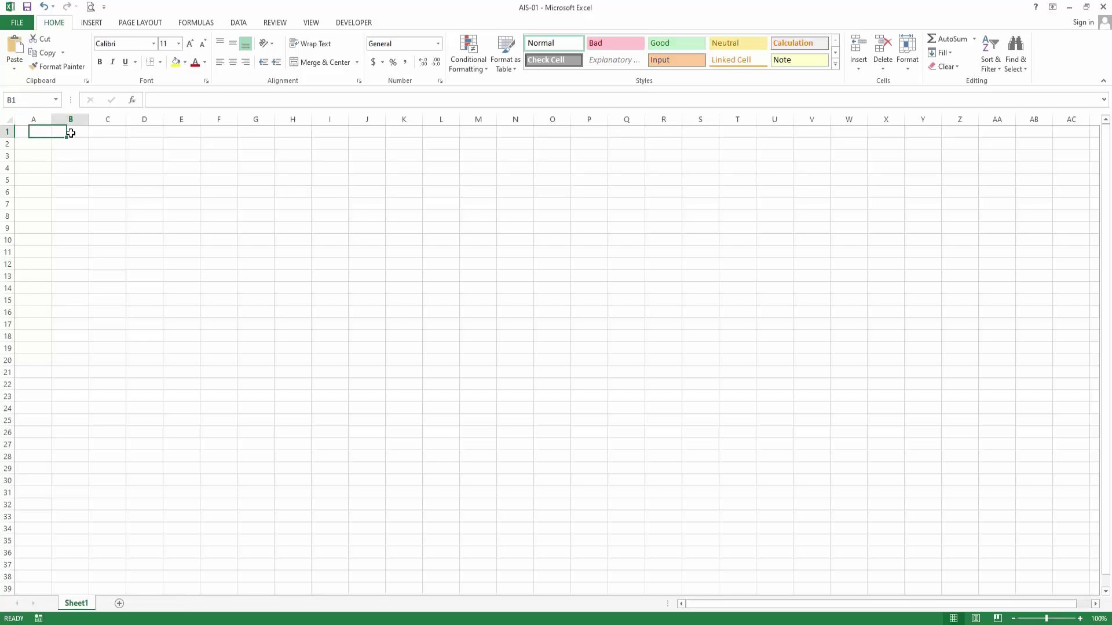
click(75, 146)
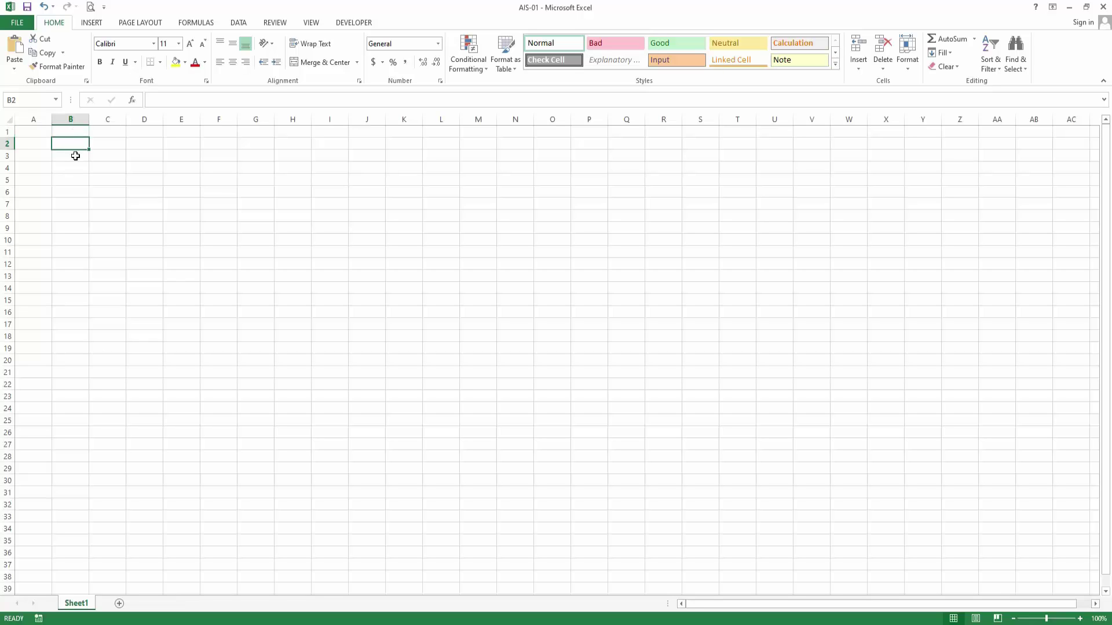
click(75, 154)
click(77, 145)
click(78, 156)
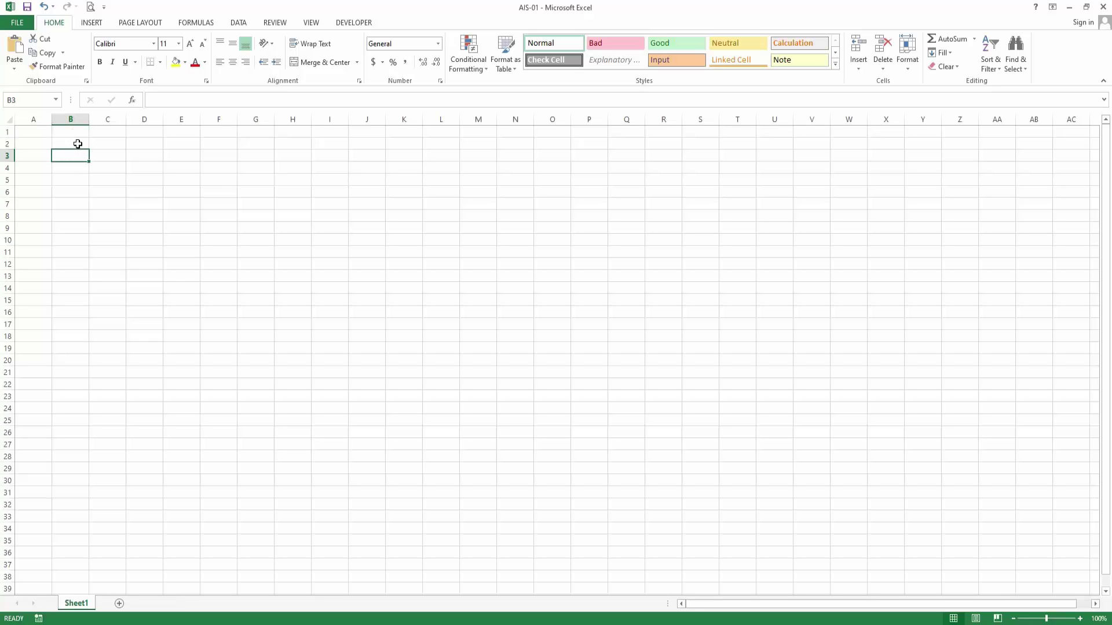
click(78, 144)
click(76, 157)
click(78, 141)
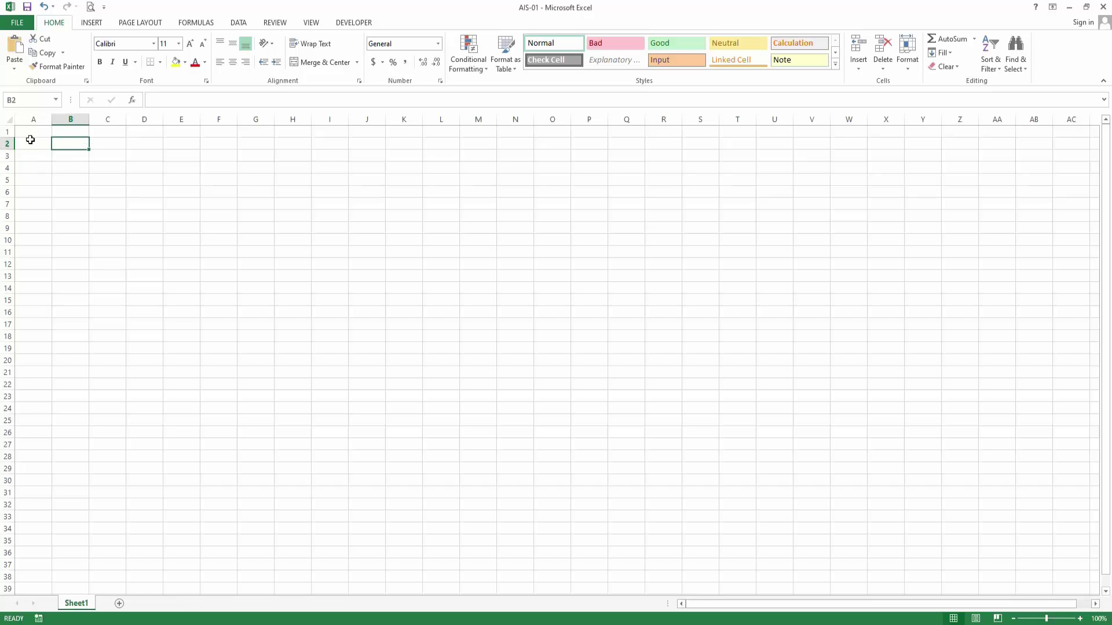
click(75, 132)
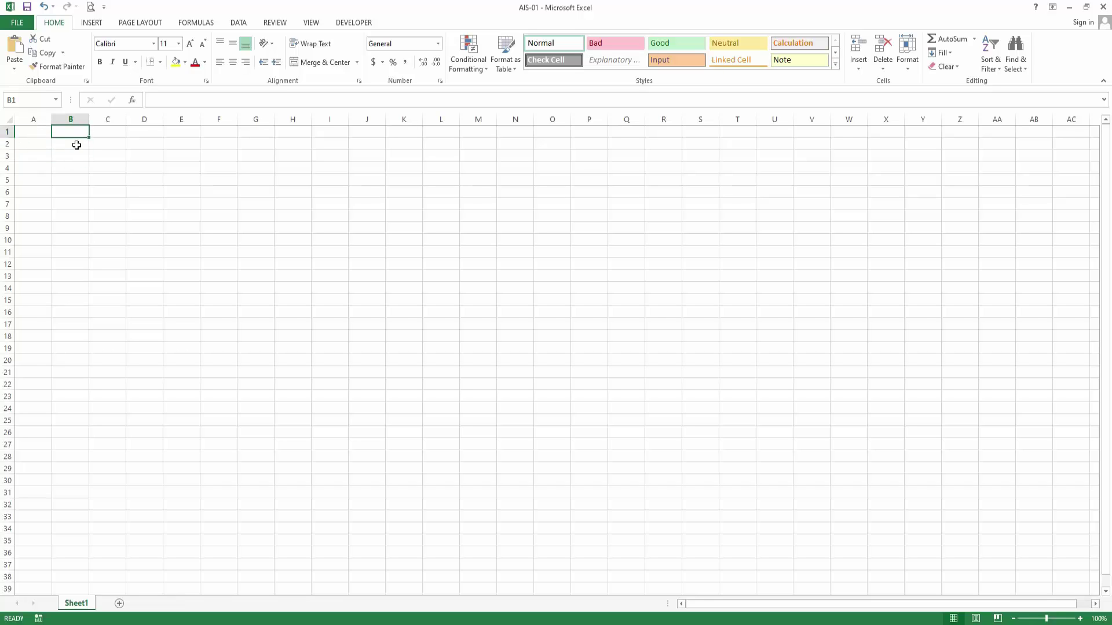
click(40, 132)
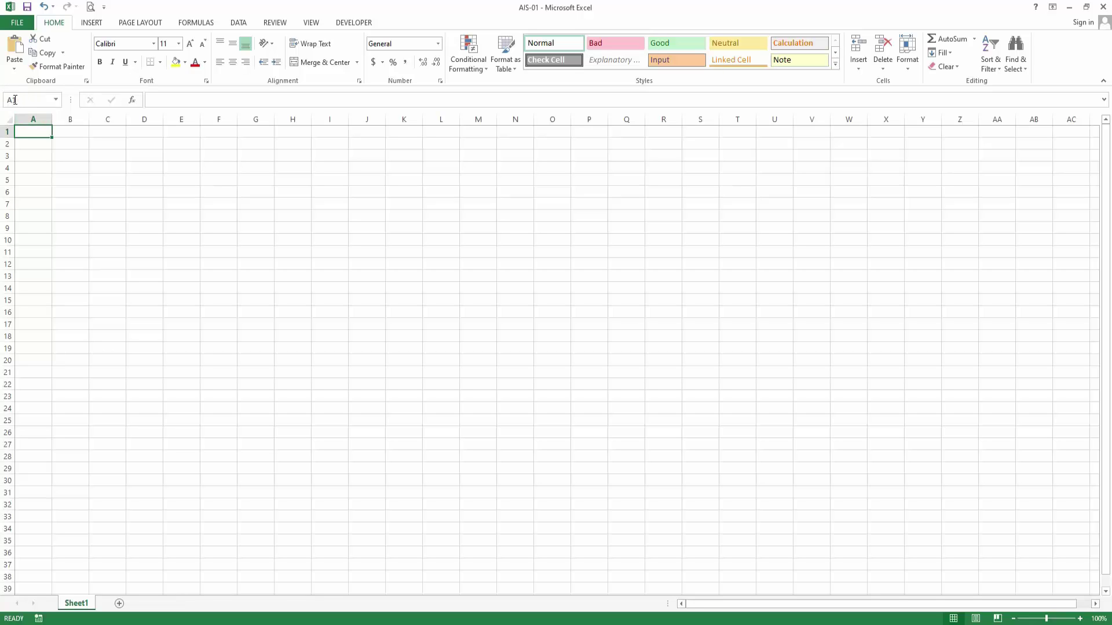
click(73, 130)
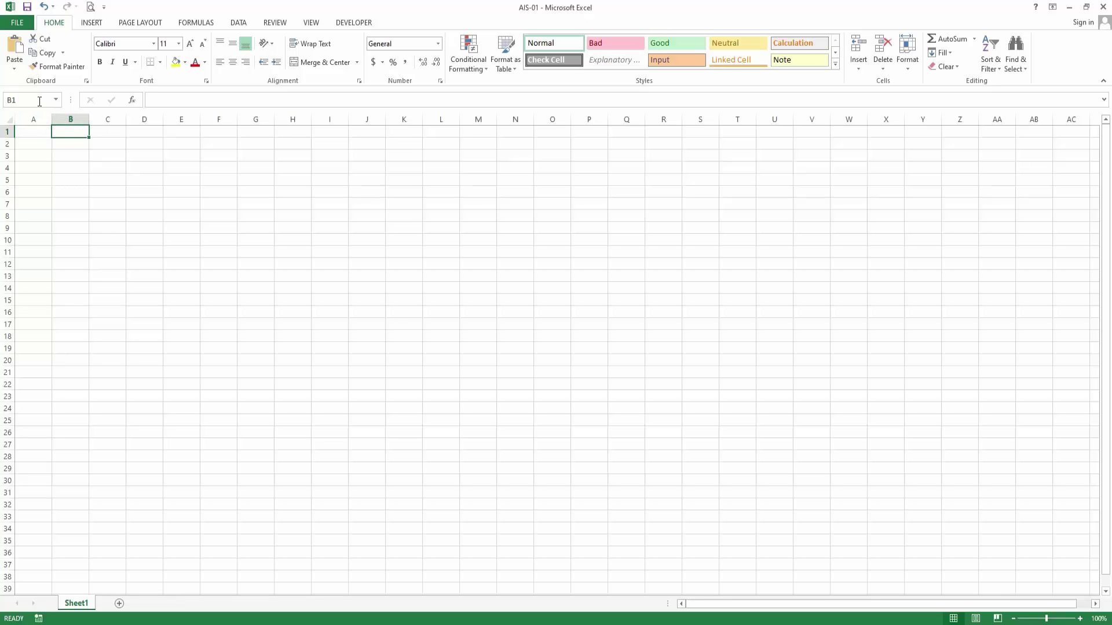
click(80, 193)
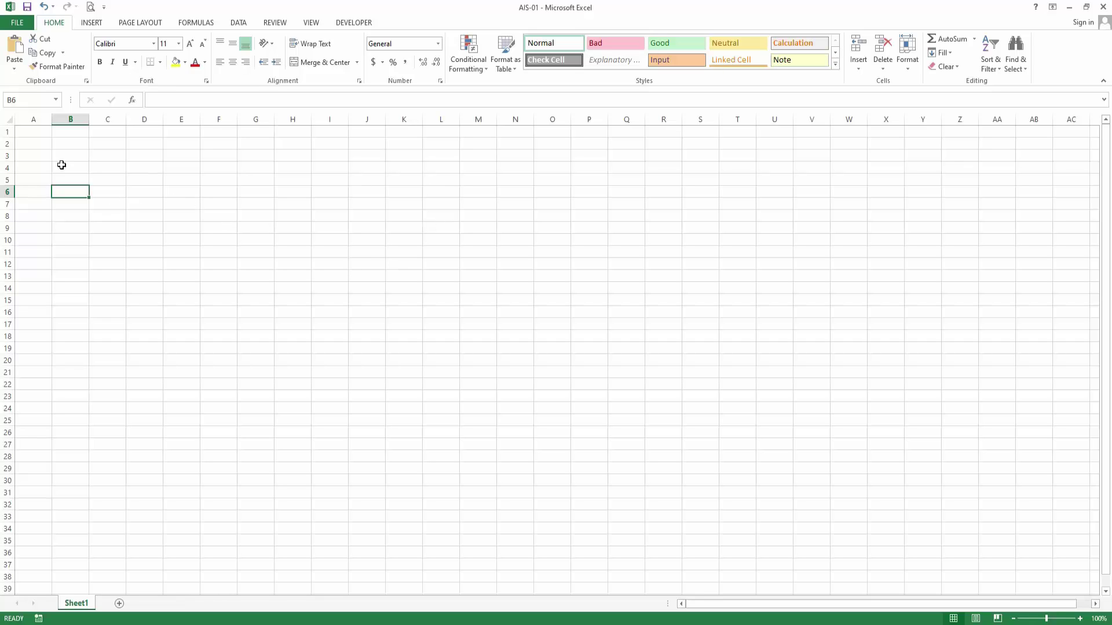
click(37, 132)
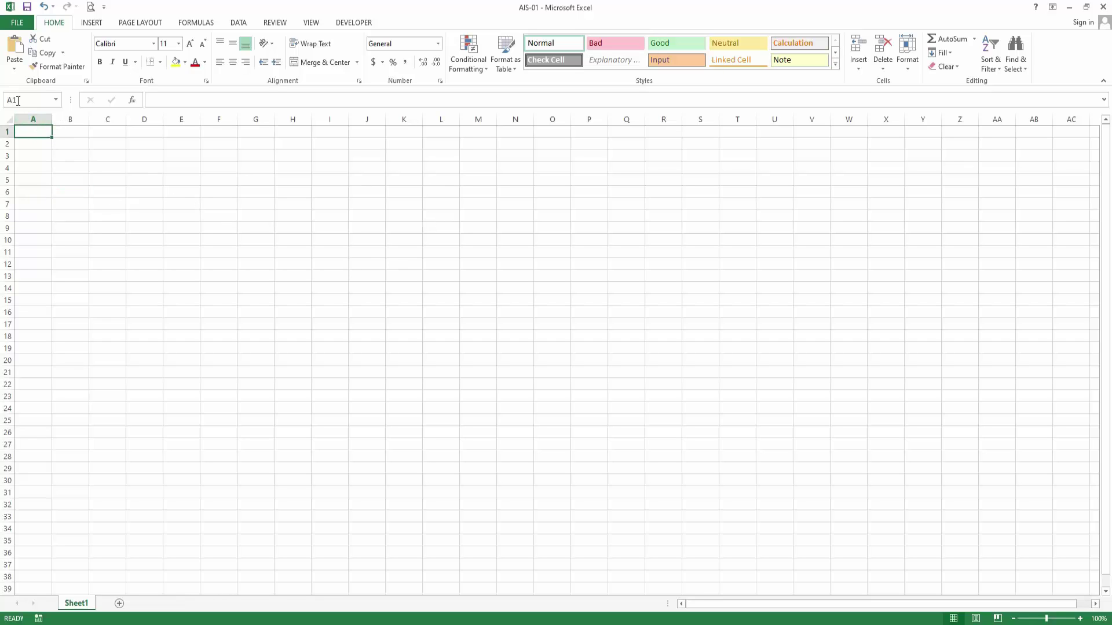
click(69, 132)
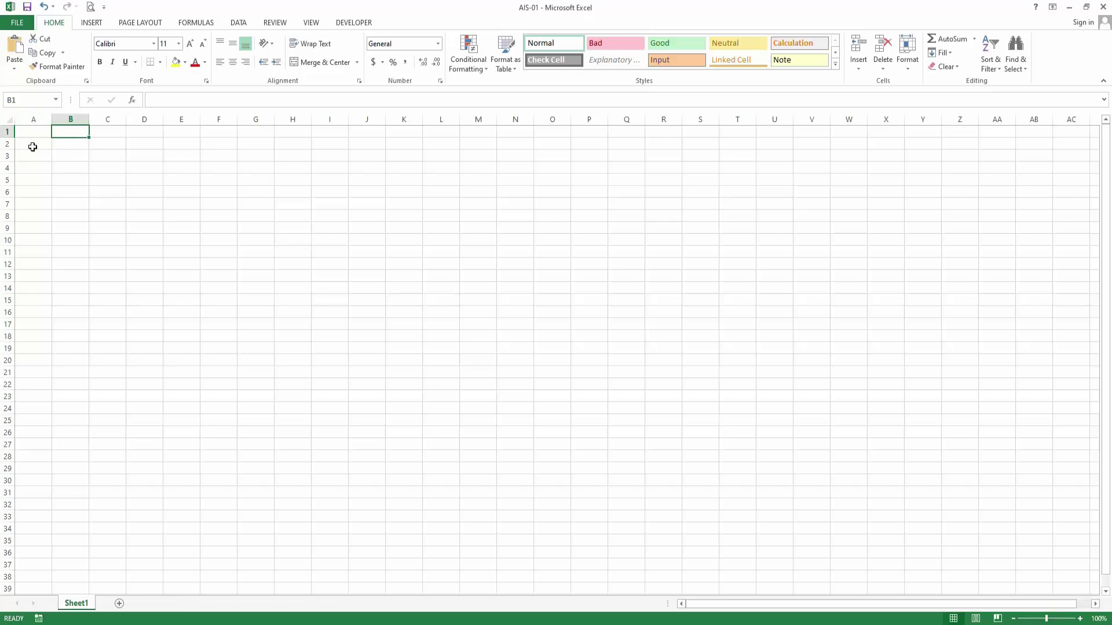
click(75, 144)
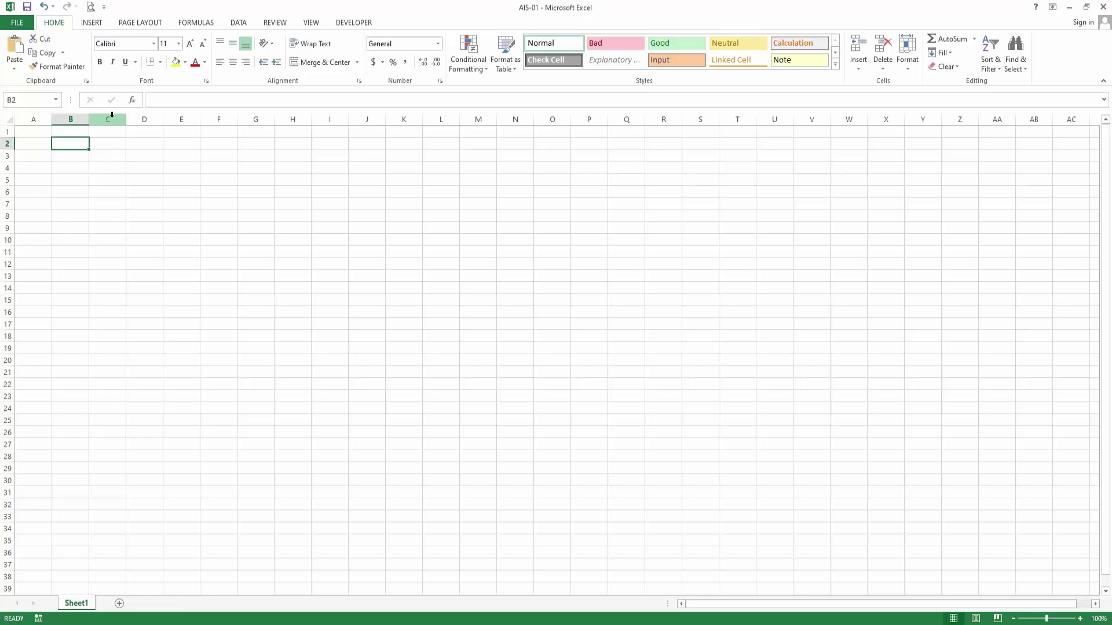
click(114, 242)
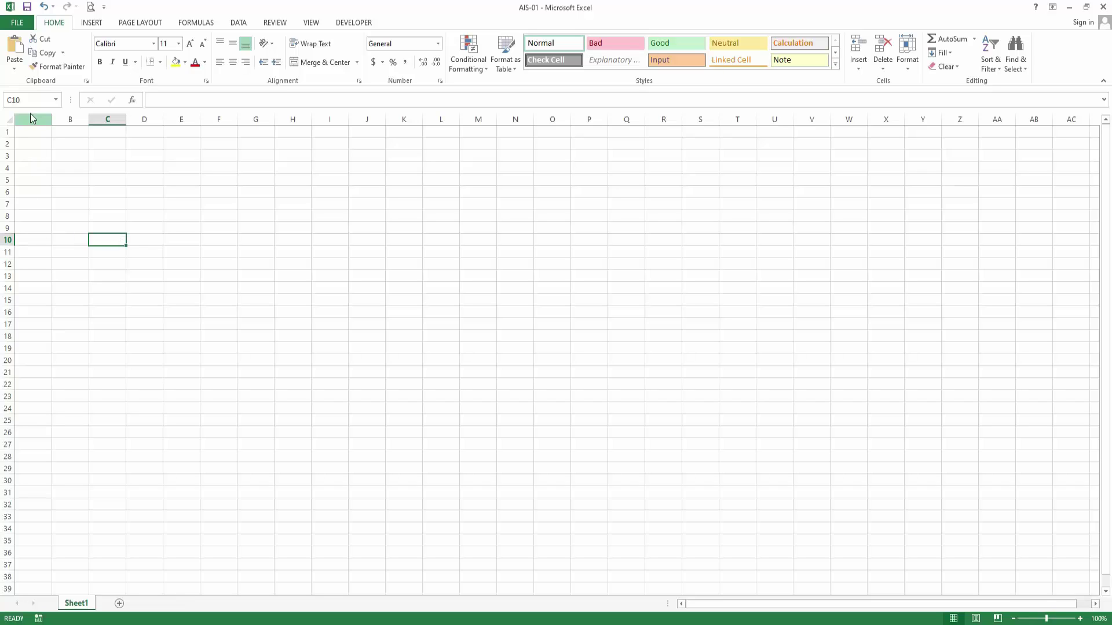
click(155, 237)
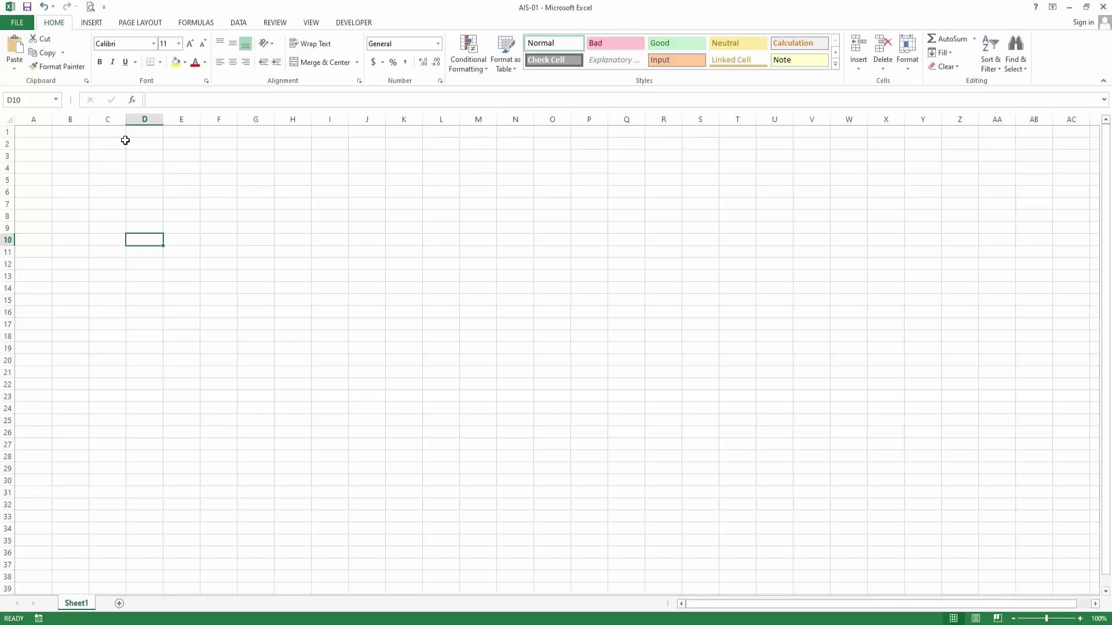
click(45, 137)
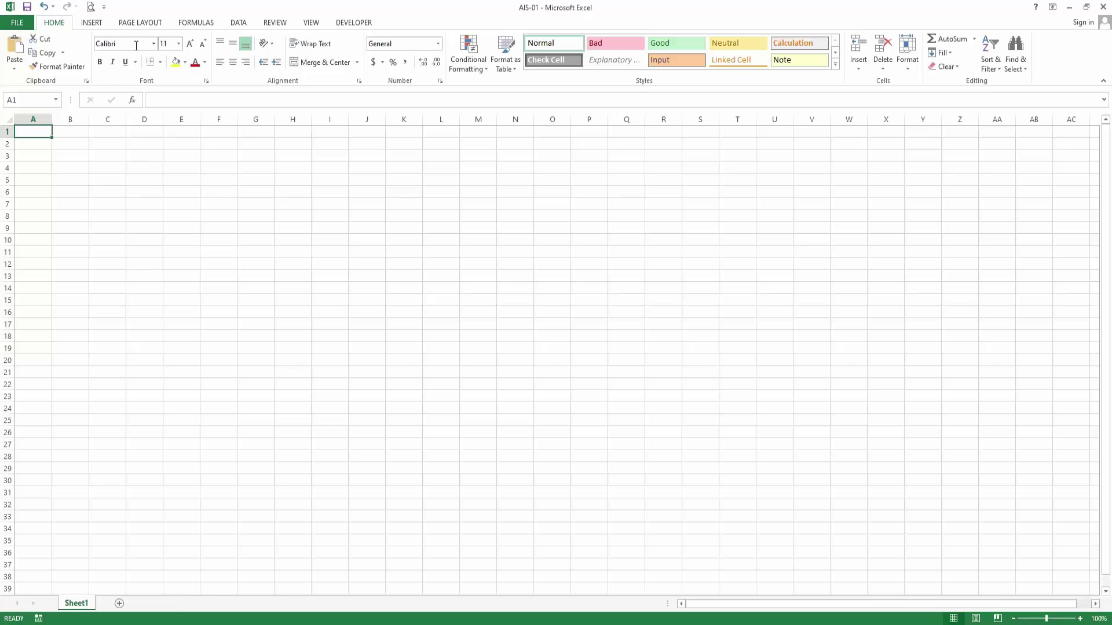